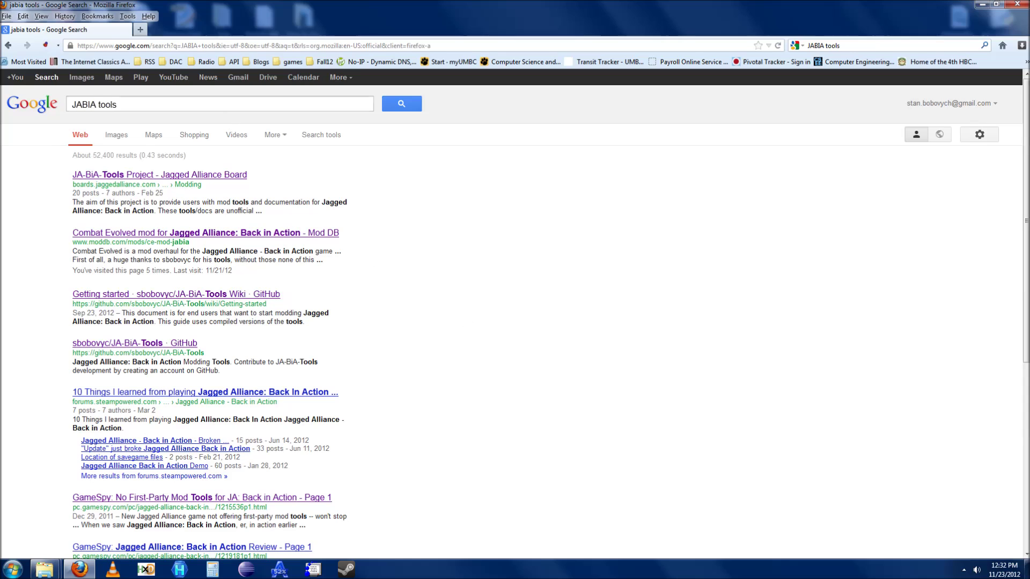
Open the JA-BiA-Tools GitHub repository from the search results and go to jabia_mod_launcher_setup.exe in dist/experimental
{"action": "left_click_drag", "start_coordinate": [118, 104], "coordinate": [72, 105]}
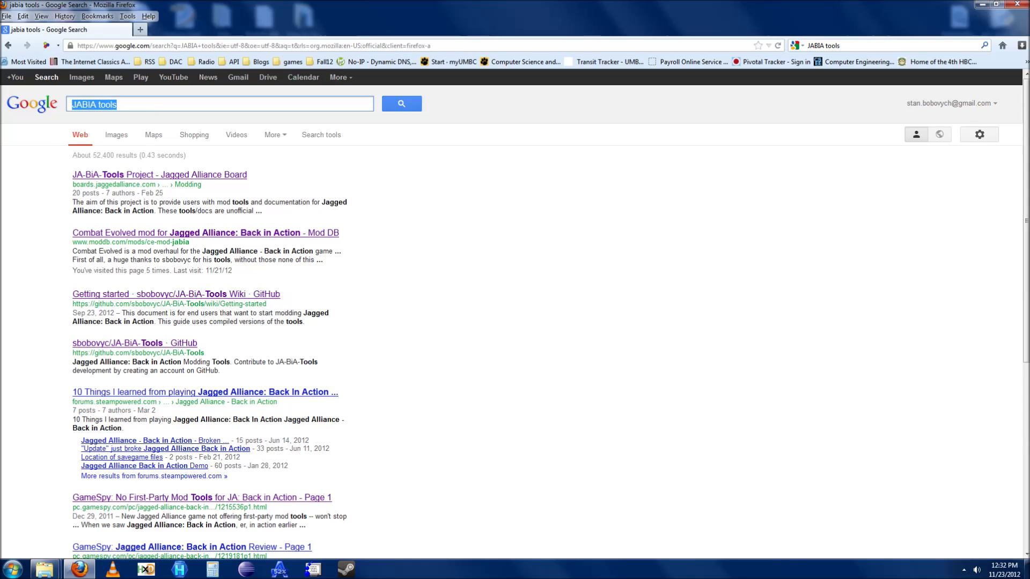
{"action": "left_click", "coordinate": [117, 105]}
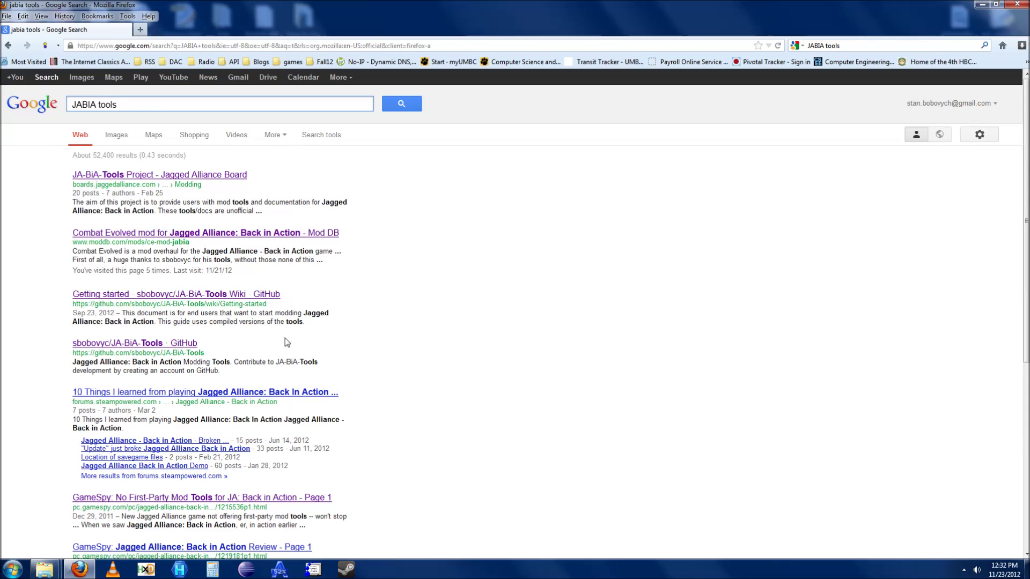
{"action": "left_click", "coordinate": [144, 347]}
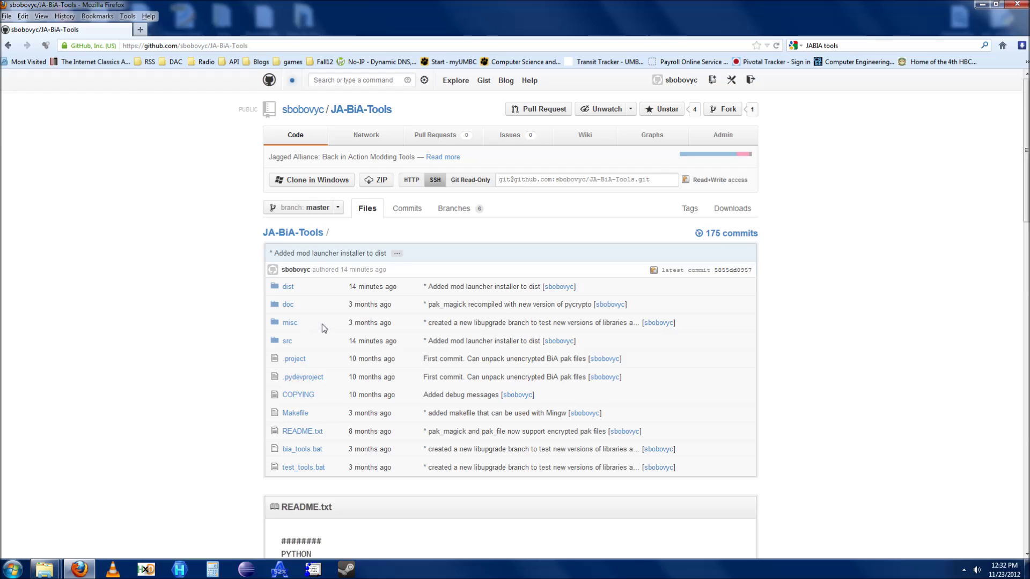
{"action": "left_click", "coordinate": [289, 288]}
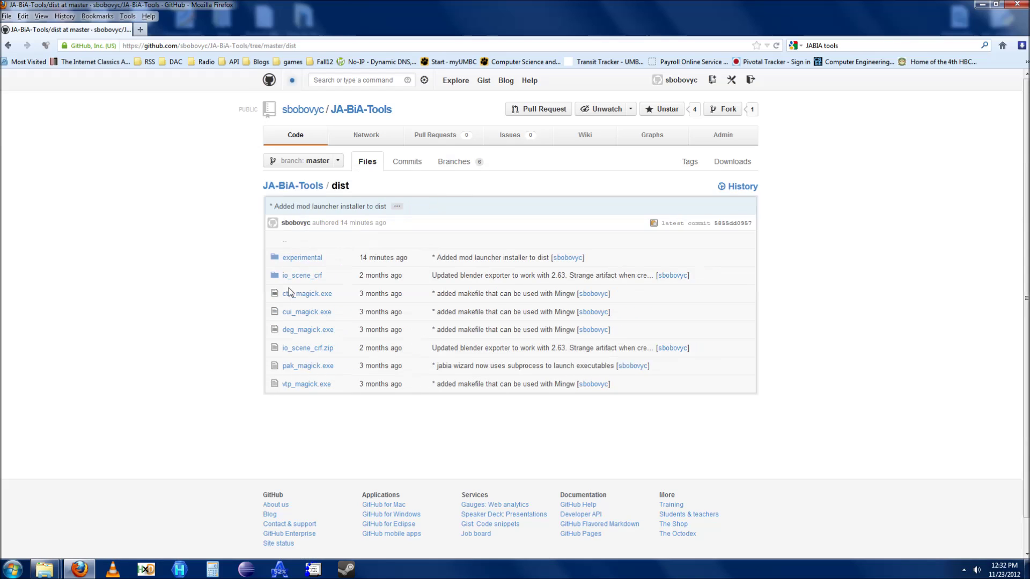
{"action": "left_click", "coordinate": [303, 259]}
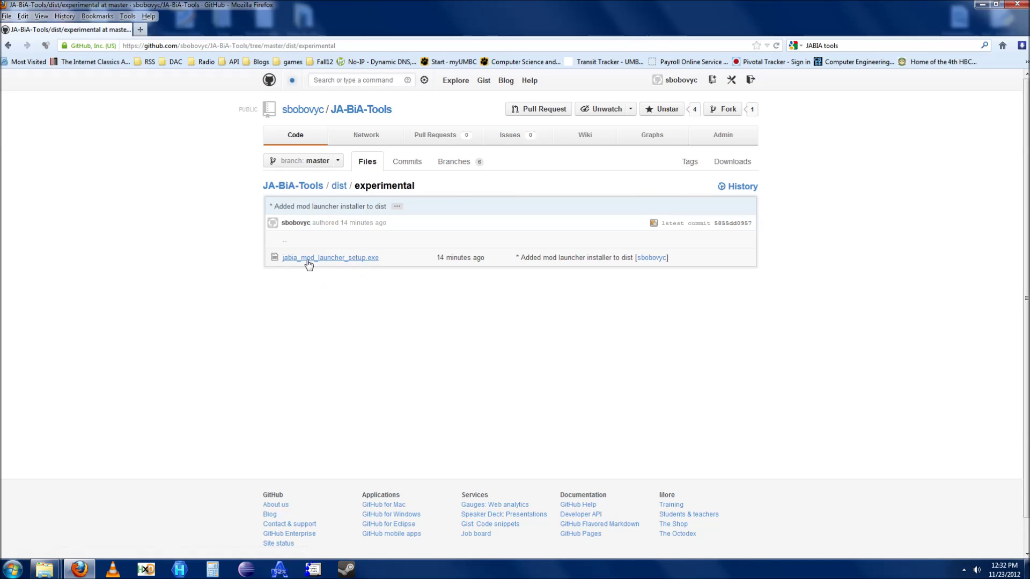
{"action": "left_click", "coordinate": [330, 258]}
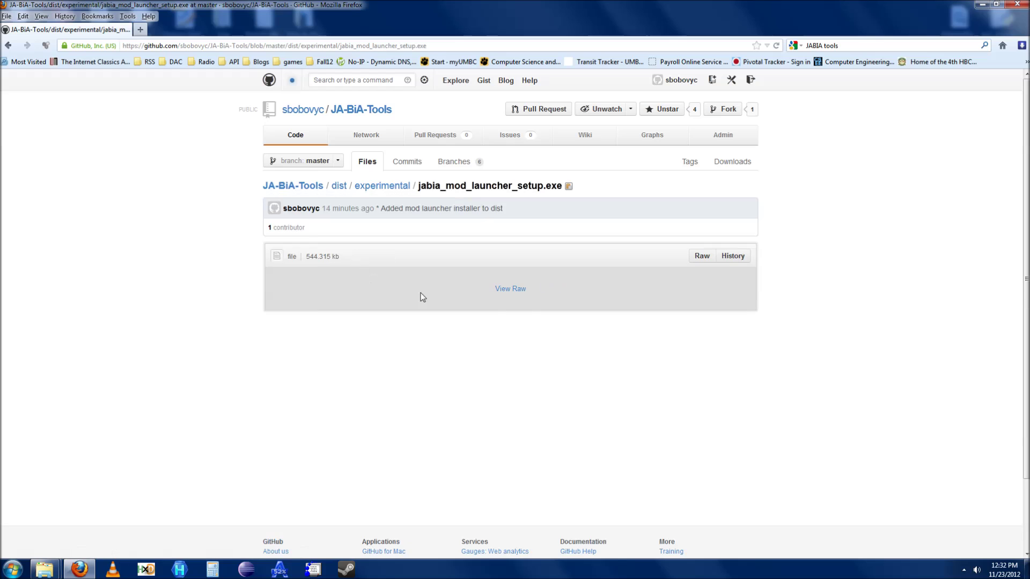
Download the raw jabia_mod_launcher_setup.exe file and save it to the Desktop
{"action": "left_click", "coordinate": [702, 257]}
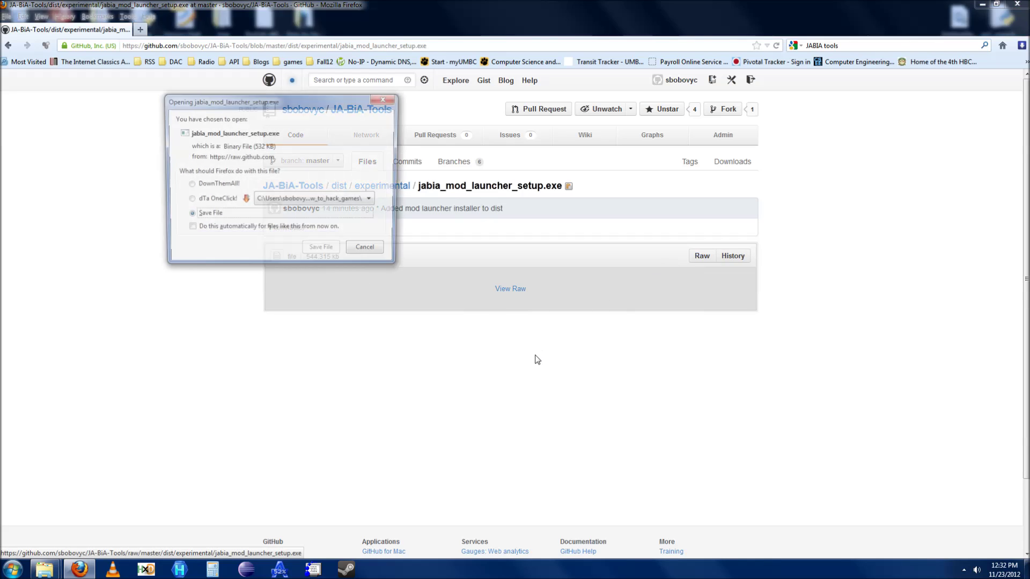
{"action": "left_click_drag", "start_coordinate": [271, 101], "coordinate": [518, 196]}
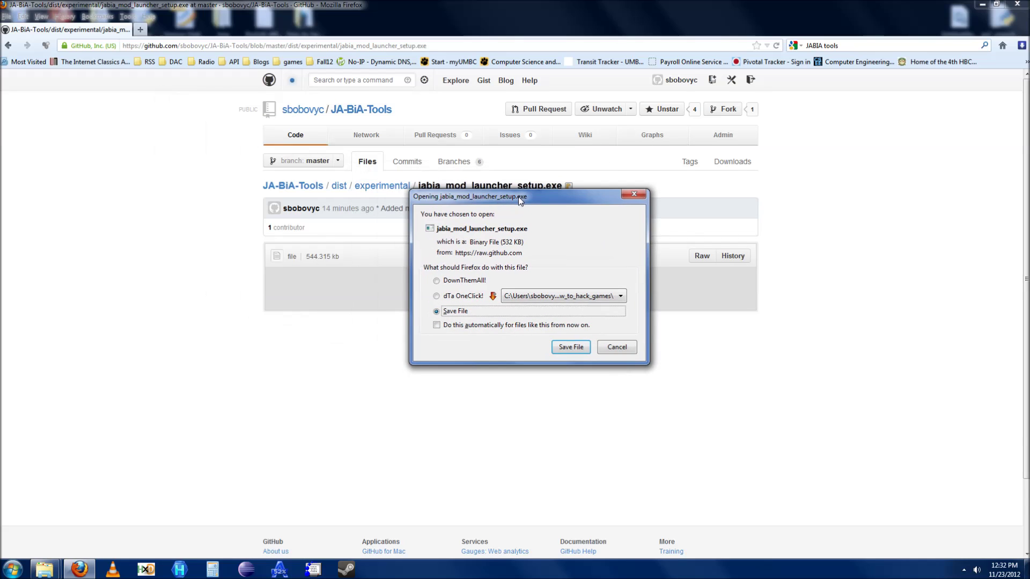
{"action": "left_click", "coordinate": [569, 350]}
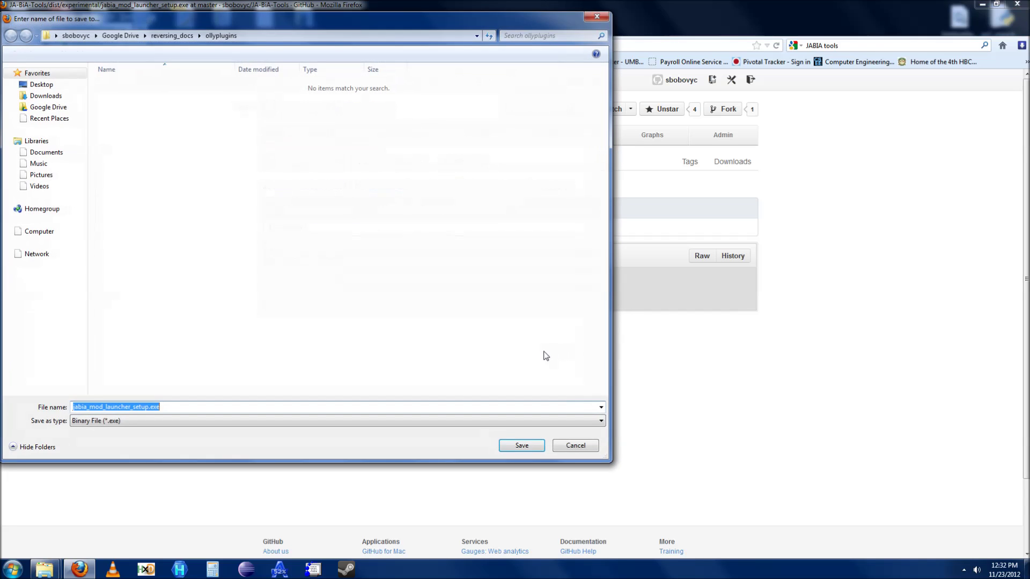
{"action": "left_click", "coordinate": [49, 85]}
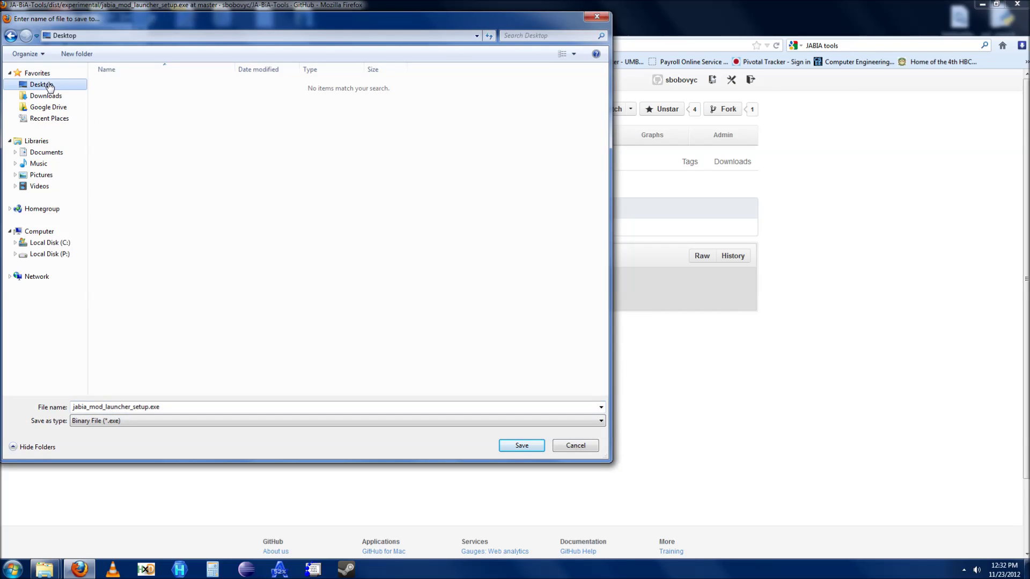
{"action": "left_click", "coordinate": [520, 447]}
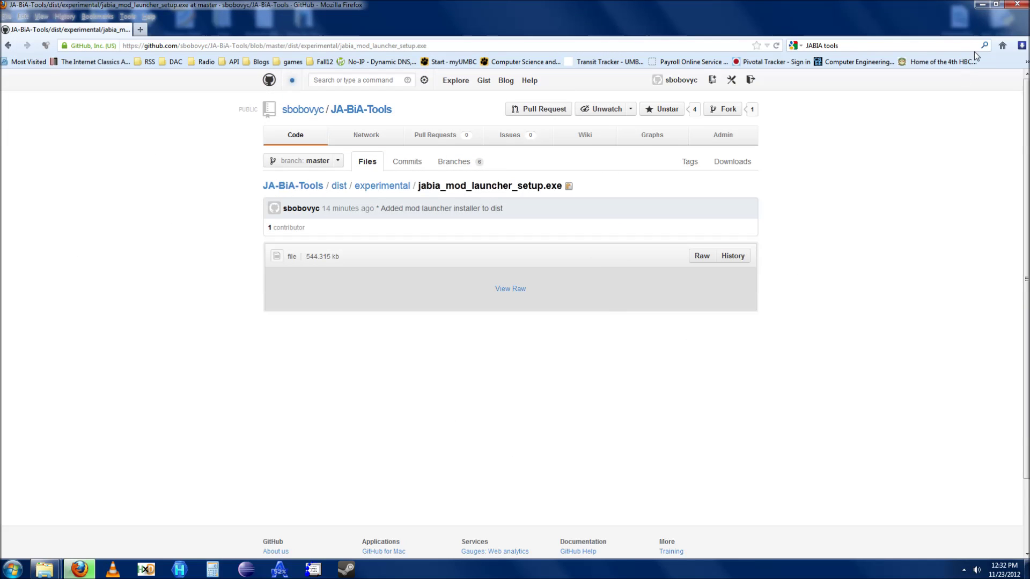
Minimize the browser, move the downloaded installer to a free area of the desktop, and run it with permission to make changes
{"action": "left_click", "coordinate": [979, 8]}
{"action": "left_click_drag", "start_coordinate": [18, 517], "coordinate": [518, 105]}
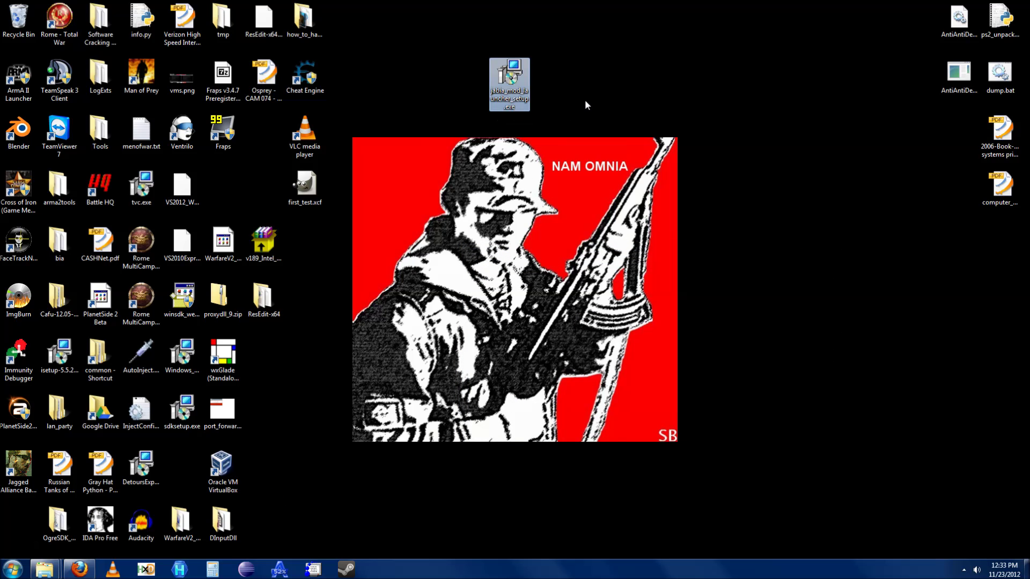
{"action": "double_click", "coordinate": [510, 79]}
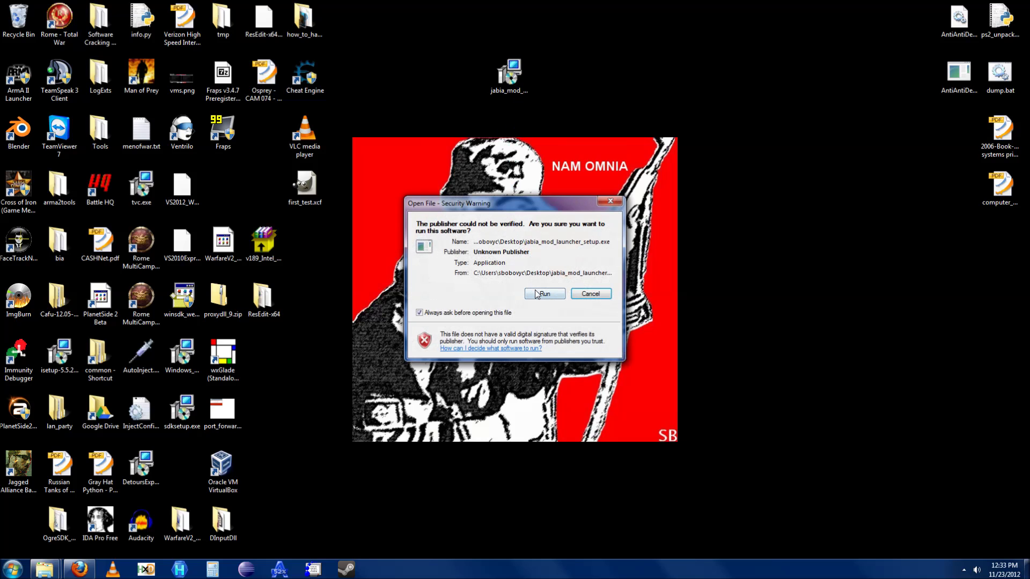
{"action": "left_click", "coordinate": [536, 294]}
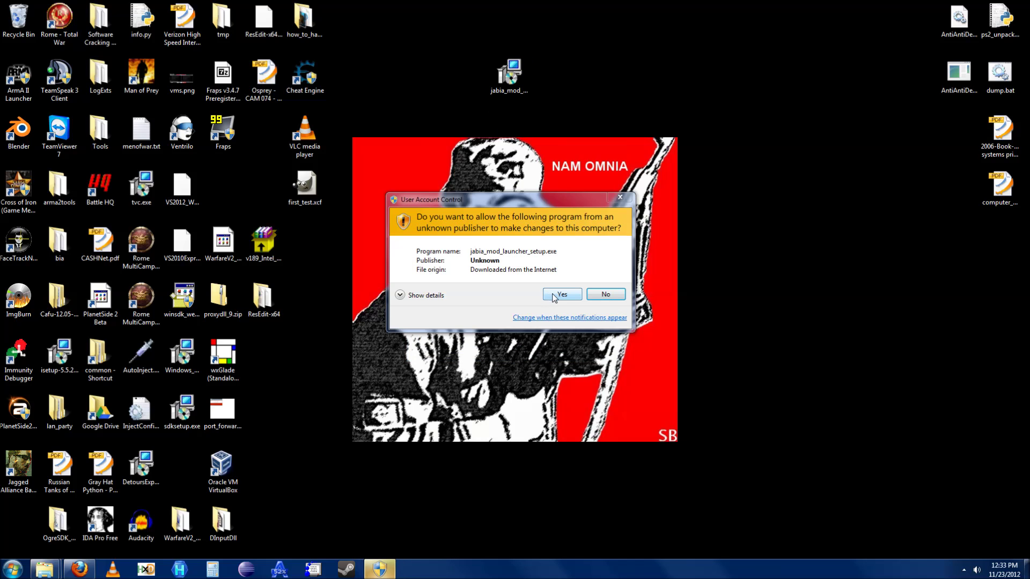
{"action": "left_click", "coordinate": [560, 294]}
Install the JABIA-Tools mod launcher into the existing C:\Program Files (x86)\Steam\steamapps\common\jabia folder with a desktop icon, and finish setup
{"action": "left_click", "coordinate": [578, 374]}
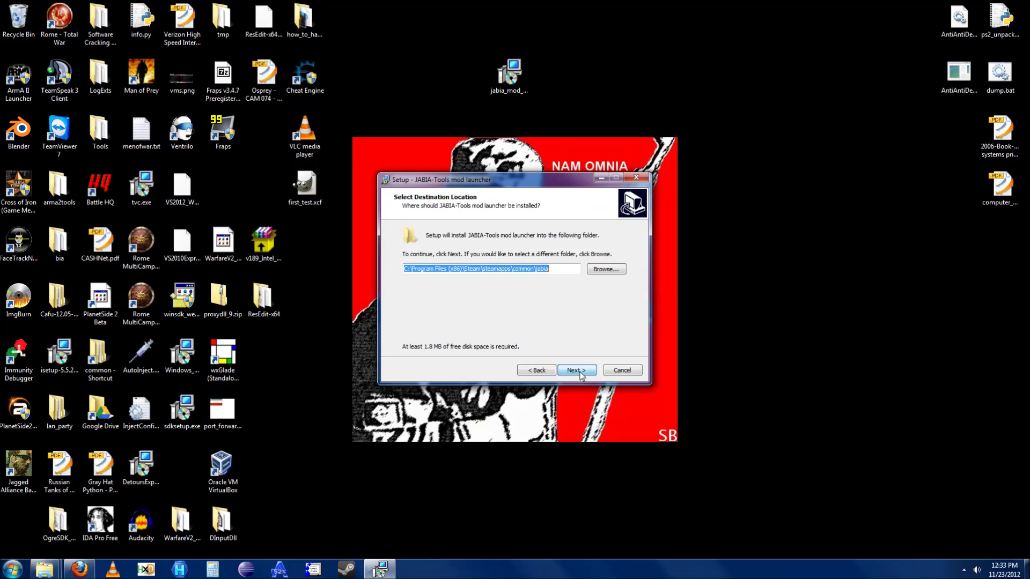
{"action": "left_click", "coordinate": [580, 374]}
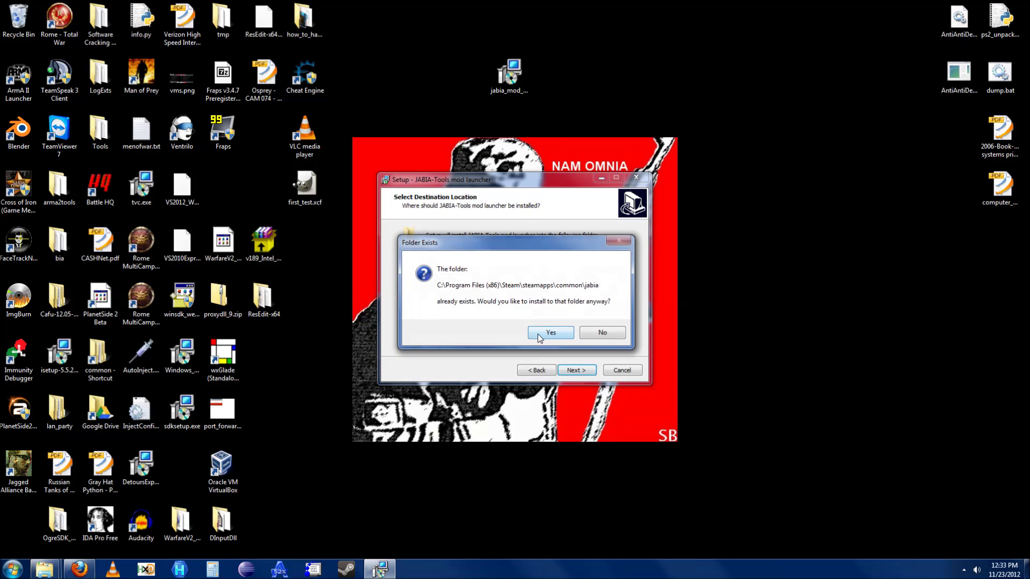
{"action": "left_click", "coordinate": [539, 336]}
{"action": "left_click", "coordinate": [578, 371]}
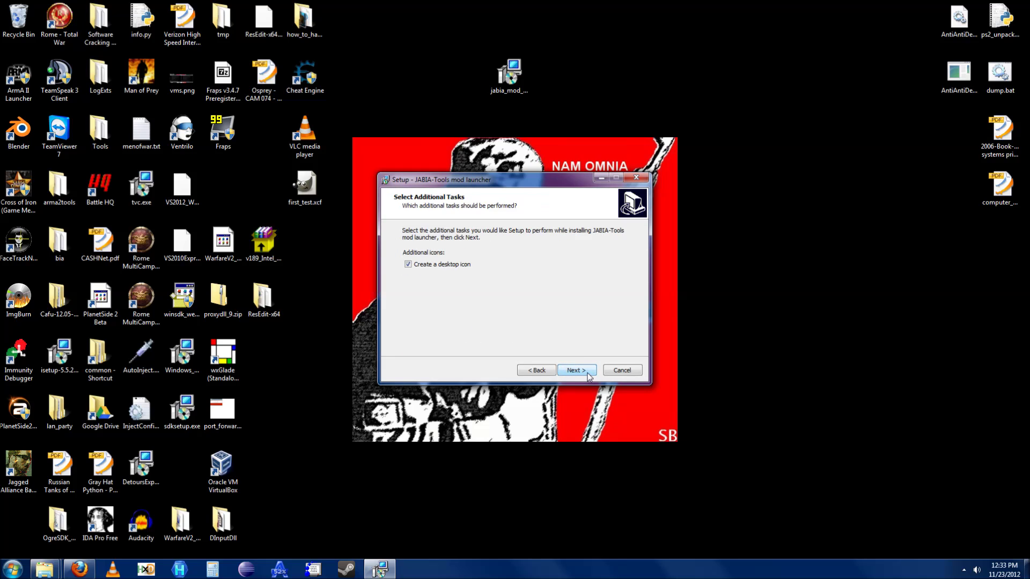
{"action": "left_click", "coordinate": [584, 371]}
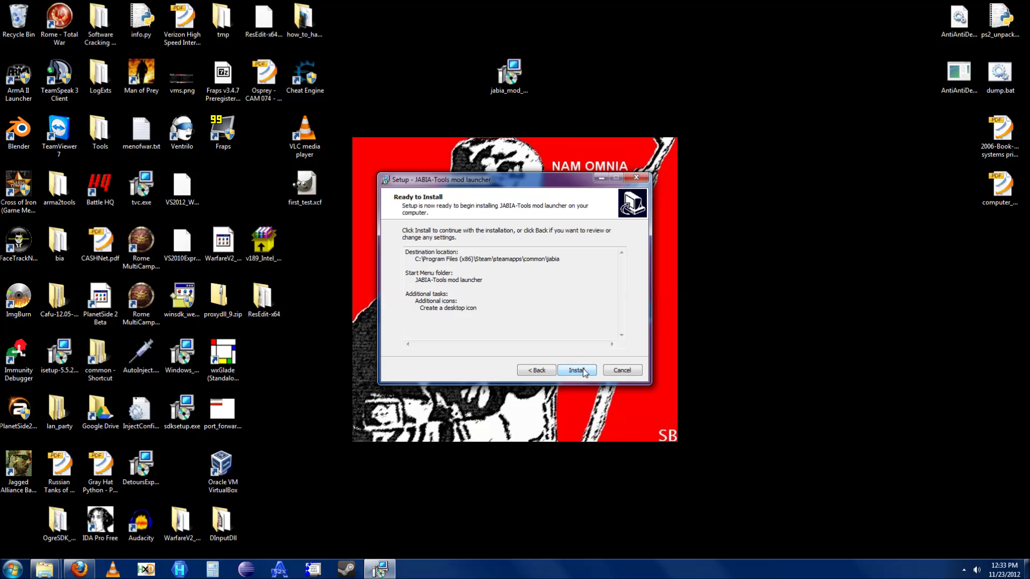
{"action": "left_click", "coordinate": [583, 371]}
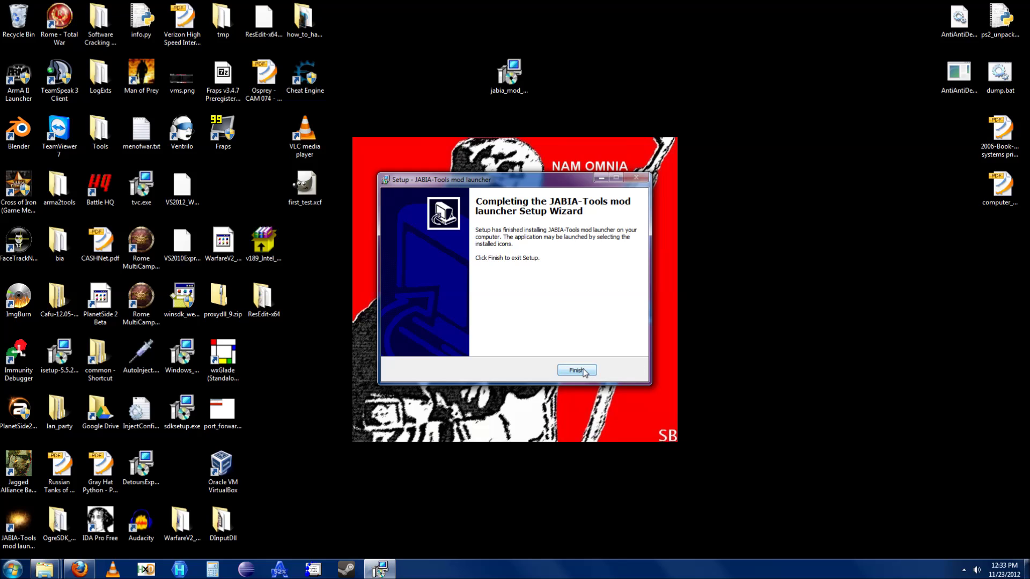
{"action": "left_click", "coordinate": [583, 372]}
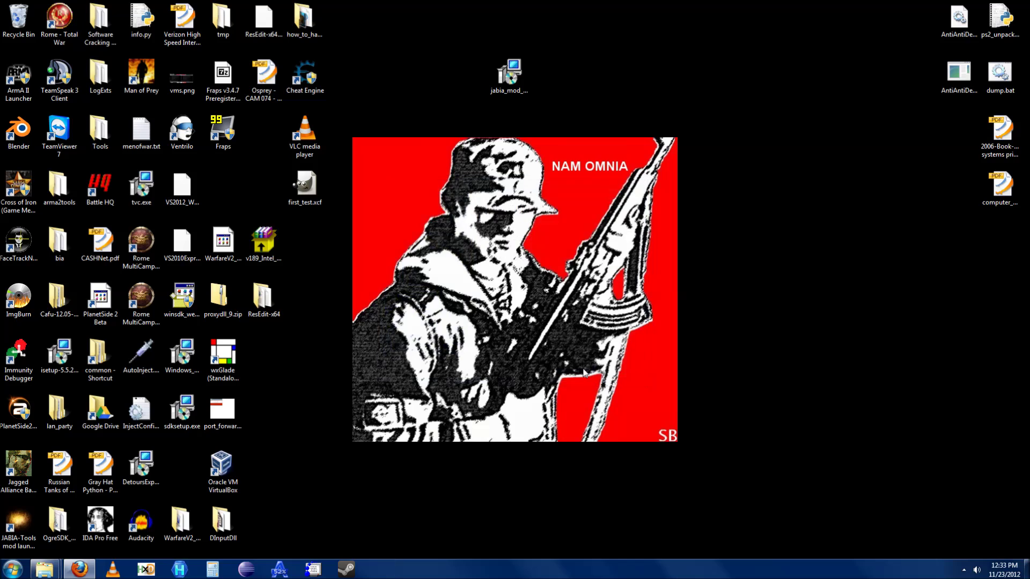
Place the JABIA-Tools mod launcher shortcut beside the installer on the desktop, and start Steam, leaving its window minimized
{"action": "left_click_drag", "start_coordinate": [27, 525], "coordinate": [561, 80]}
{"action": "left_click", "coordinate": [625, 90]}
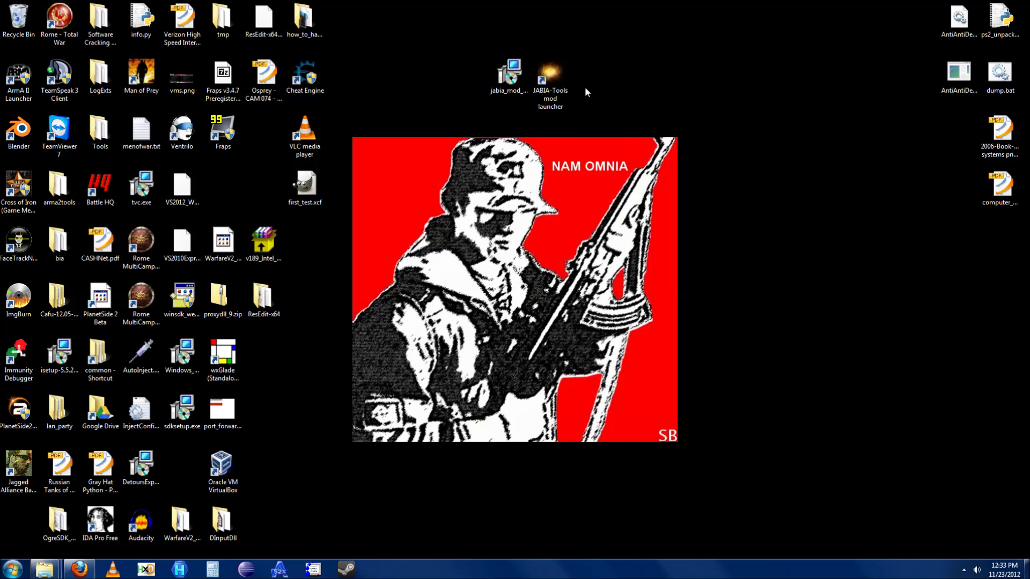
{"action": "left_click", "coordinate": [346, 570]}
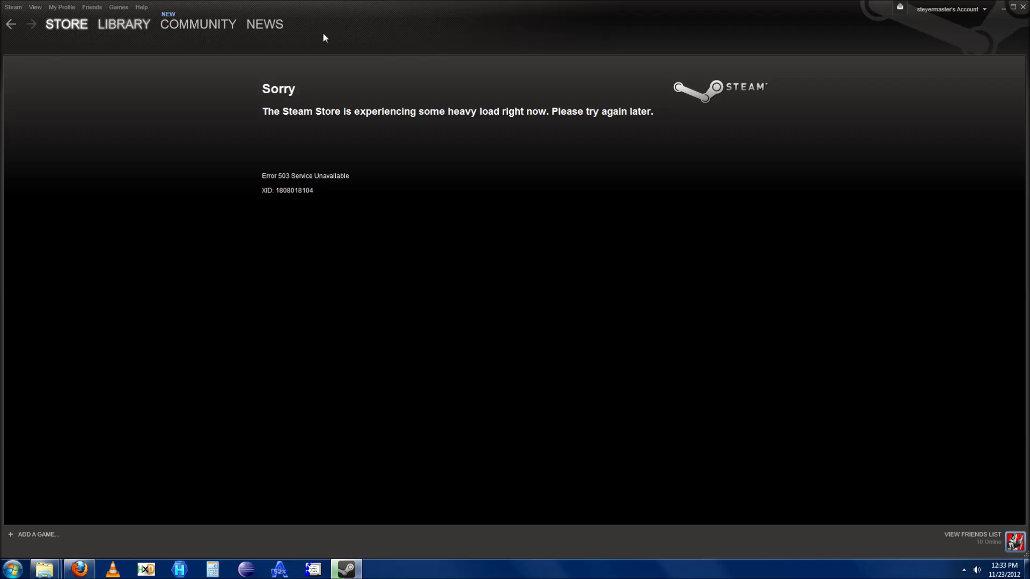
{"action": "left_click", "coordinate": [1002, 9]}
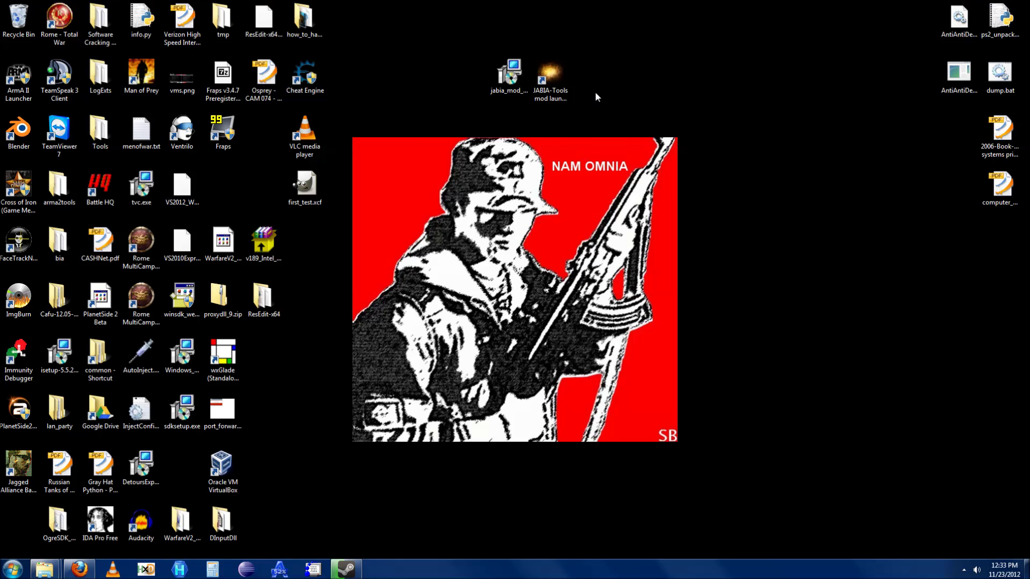
Start Jagged Alliance: Back in Action through the mod launcher with Debugger and XP mod enabled, and dismiss the character editor notice
{"action": "left_click", "coordinate": [551, 81]}
{"action": "double_click", "coordinate": [551, 81]}
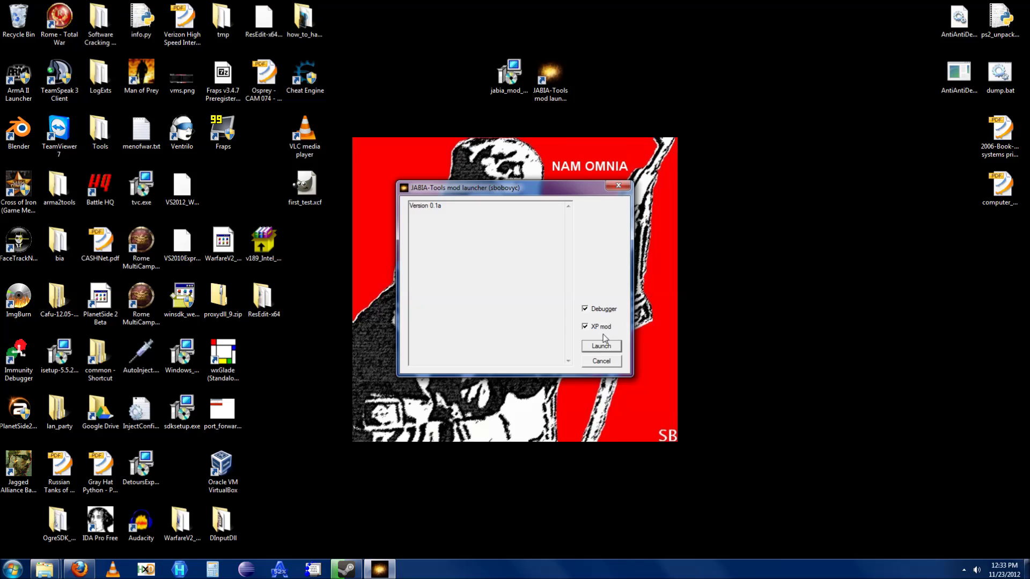
{"action": "left_click", "coordinate": [608, 351]}
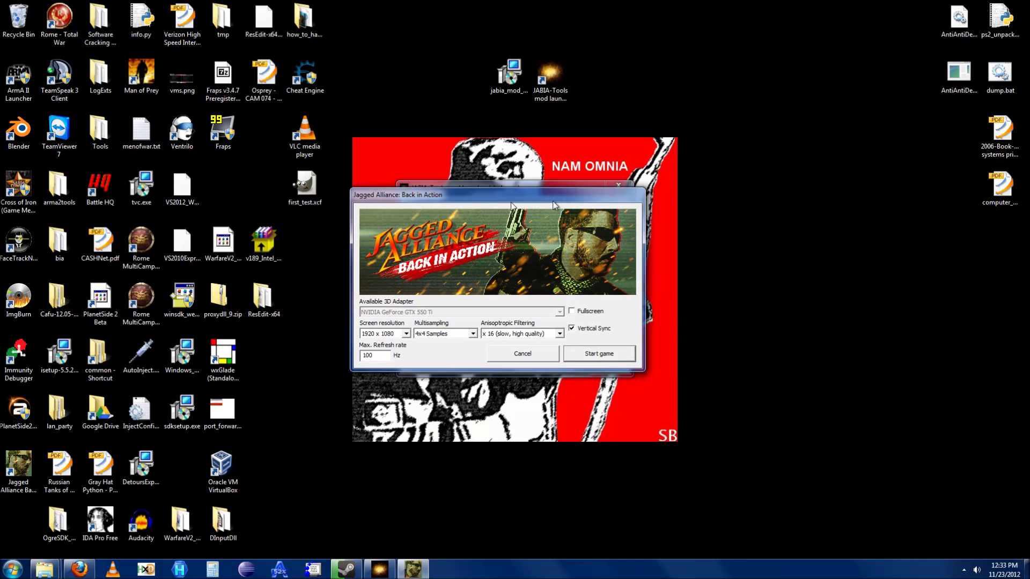
{"action": "left_click_drag", "start_coordinate": [570, 201], "coordinate": [302, 199]}
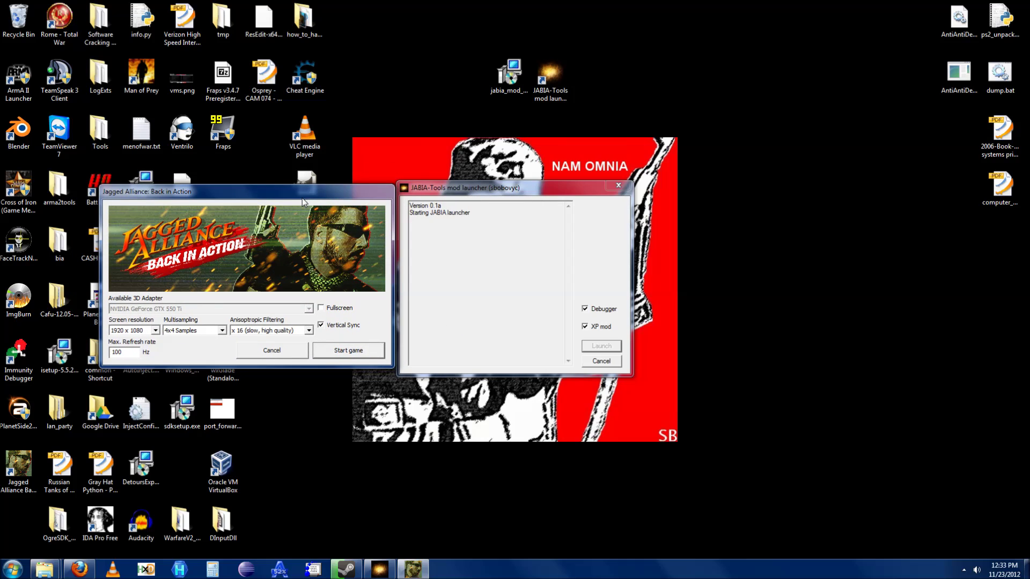
{"action": "left_click", "coordinate": [335, 354]}
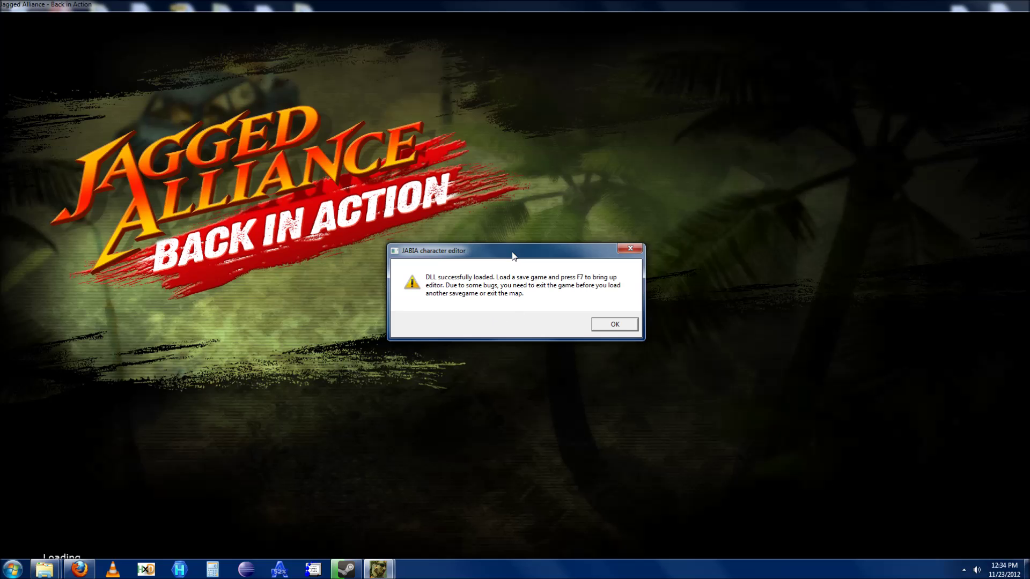
{"action": "mouse_move", "coordinate": [516, 255]}
{"action": "left_mouse_down"}
{"action": "mouse_move", "coordinate": [488, 244]}
{"action": "mouse_move", "coordinate": [510, 244]}
{"action": "left_mouse_up"}
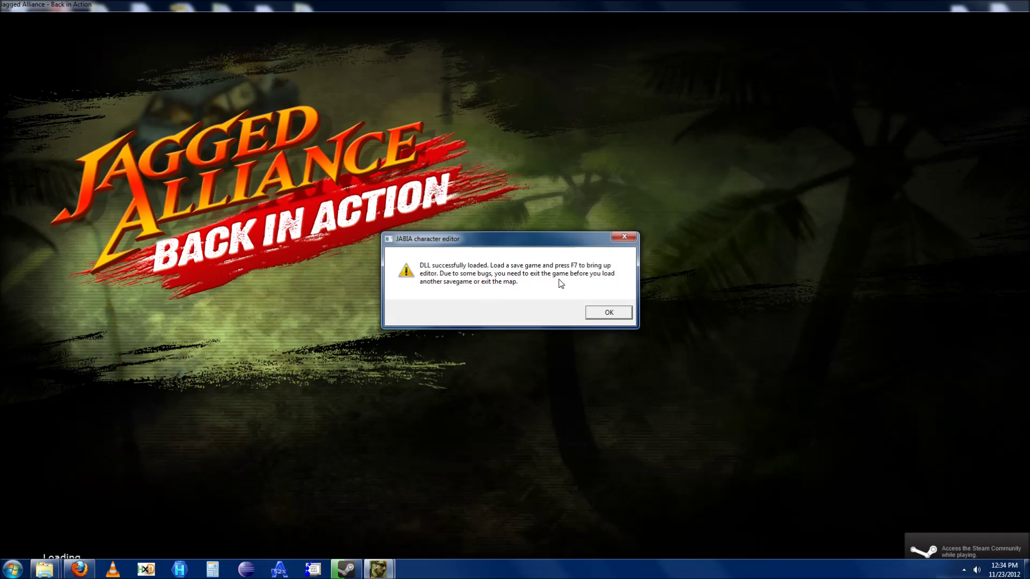
{"action": "left_click", "coordinate": [600, 315]}
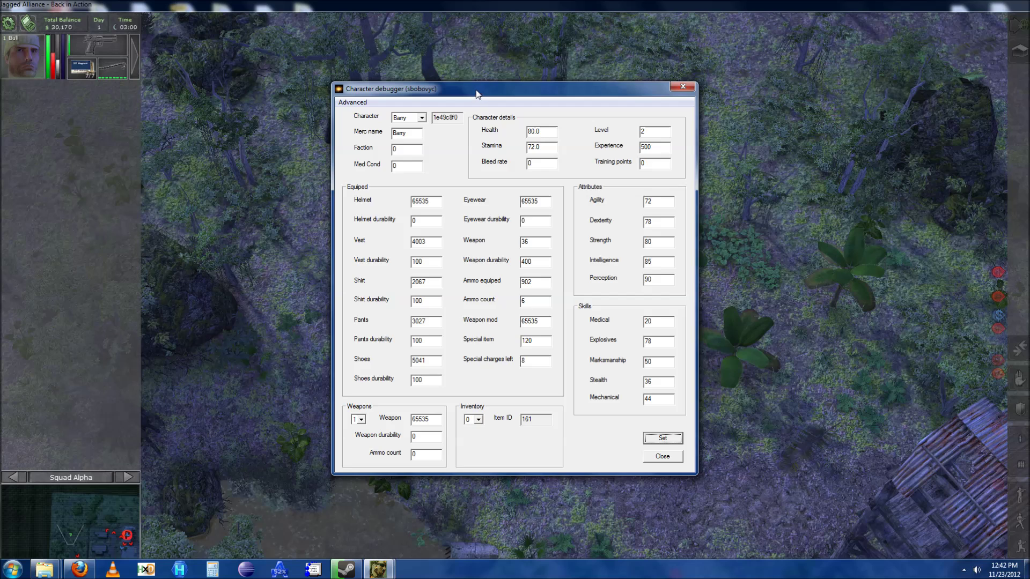
Choose Bull in the Character debugger, set the weapon in weapon slot 2 to 1, and apply the change
{"action": "left_click_drag", "start_coordinate": [476, 92], "coordinate": [723, 102]}
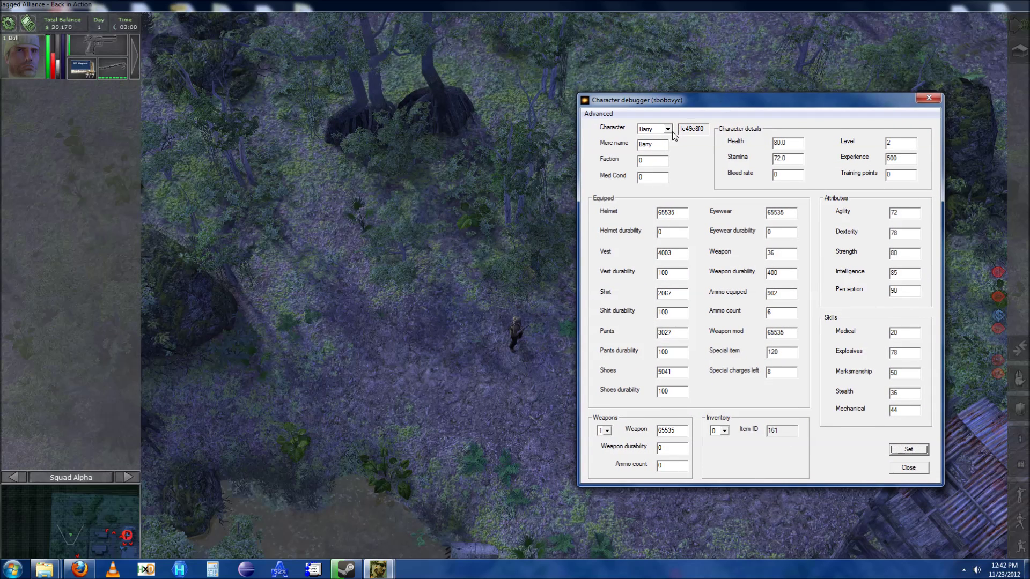
{"action": "left_click", "coordinate": [668, 129]}
{"action": "left_click", "coordinate": [653, 154]}
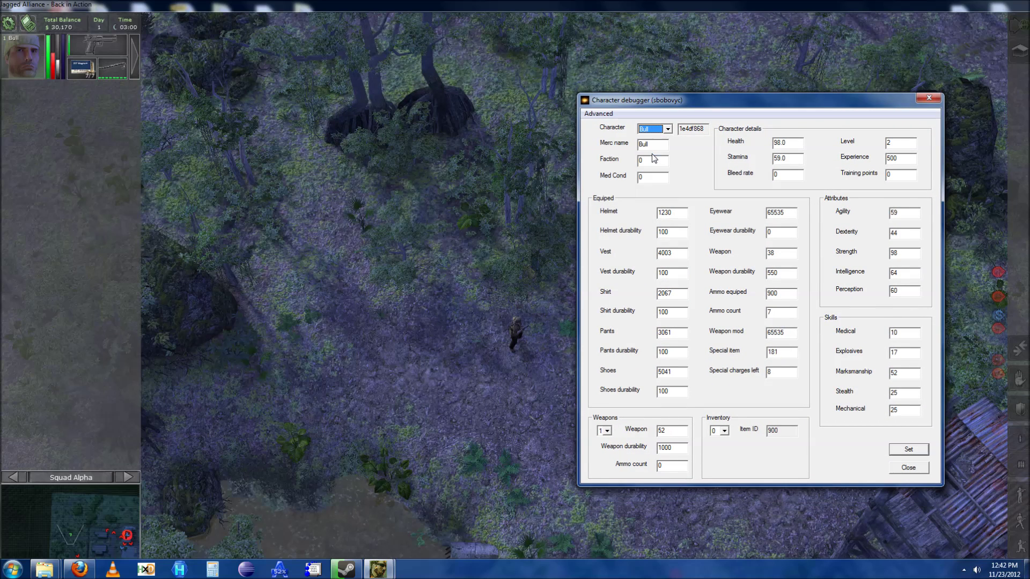
{"action": "left_click", "coordinate": [606, 431]}
{"action": "left_click", "coordinate": [603, 446]}
{"action": "key", "text": "Tab"}
{"action": "type", "text": "1"}
{"action": "left_click", "coordinate": [909, 446]}
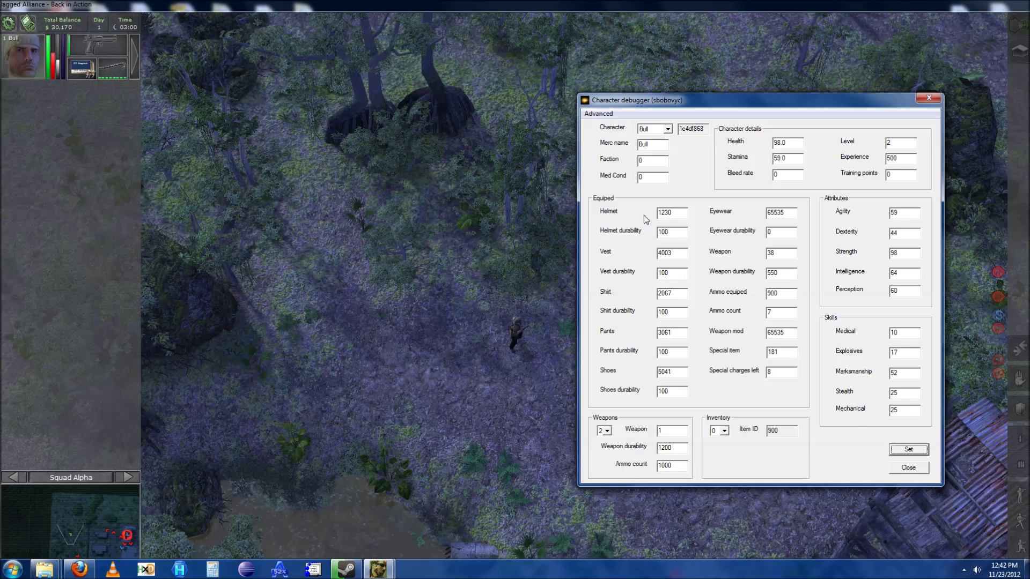
Examine the Advanced character actions, and close the Character debugger
{"action": "left_click", "coordinate": [597, 114]}
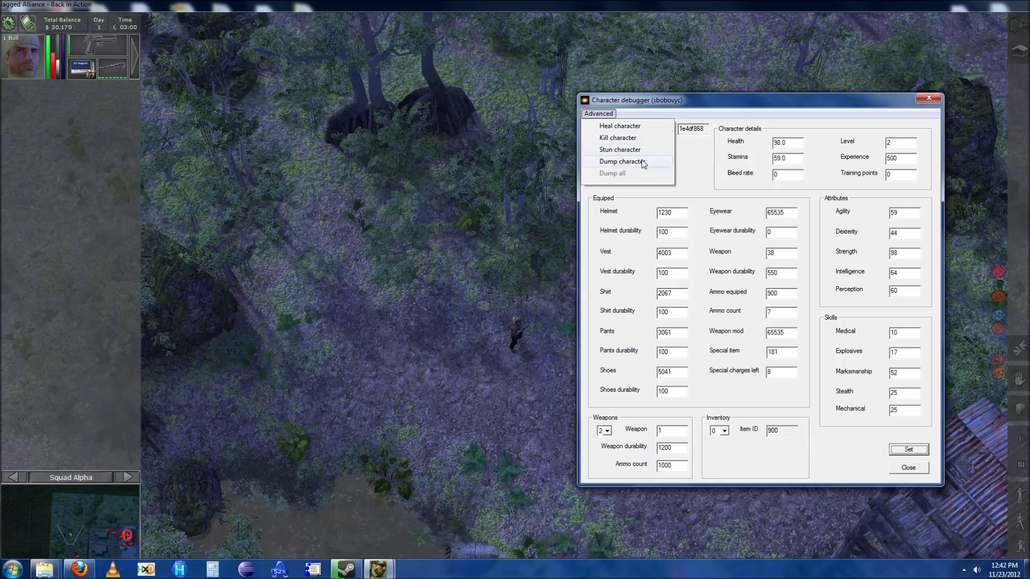
{"action": "left_click", "coordinate": [923, 100]}
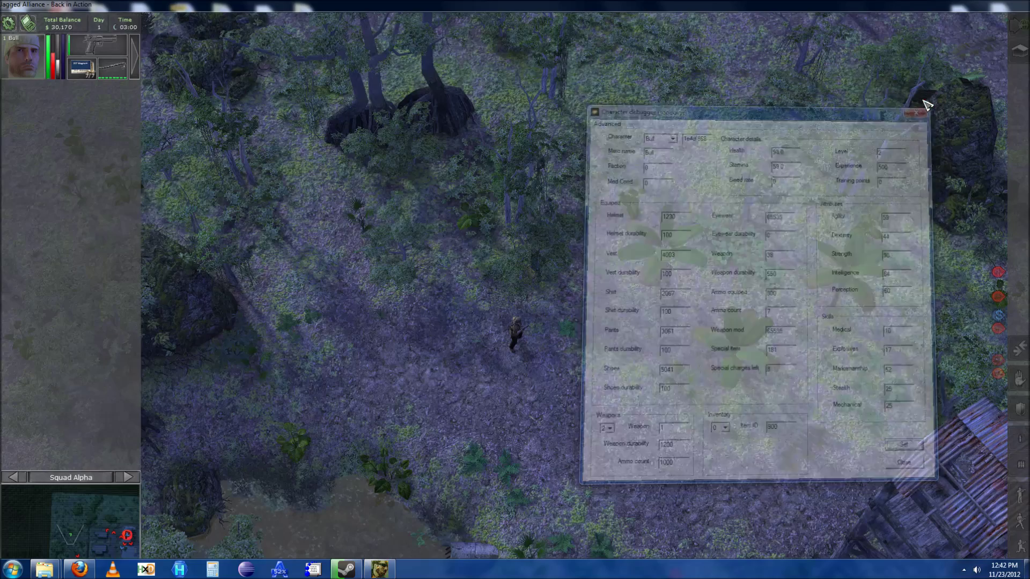
{"action": "left_click", "coordinate": [922, 98]}
Reopen the Character debugger in the running game
{"action": "key", "text": "s"}
{"action": "key", "text": "d"}
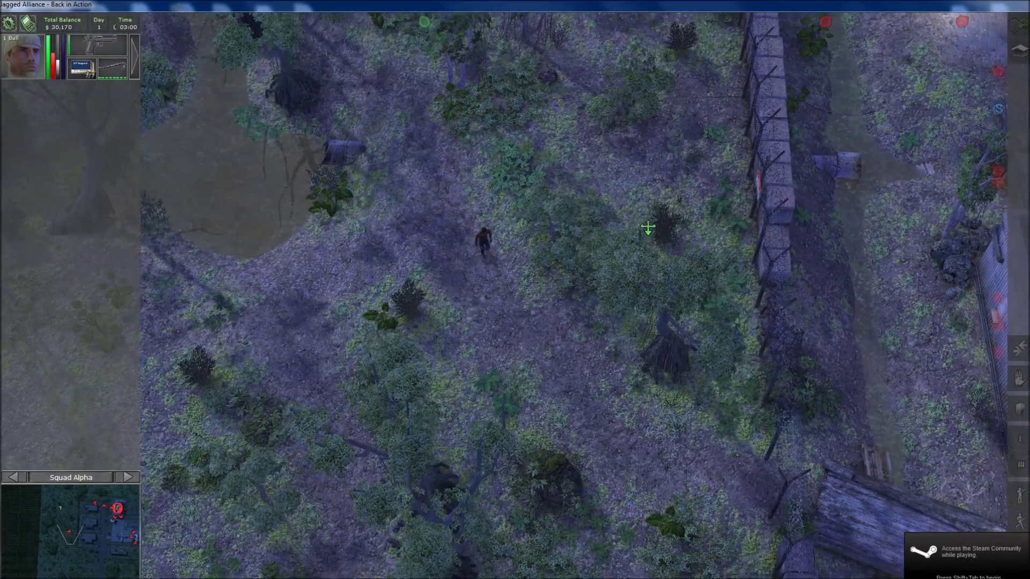
{"action": "key", "text": "F7"}
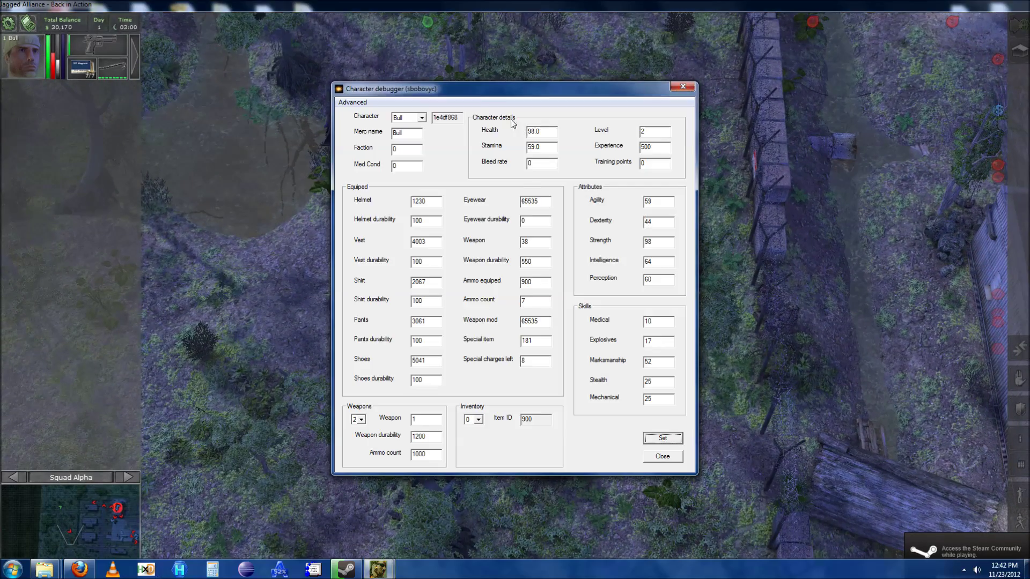
Select Bandit4 in the Character debugger, stun the character, and close the debugger to return to the game
{"action": "left_click_drag", "start_coordinate": [478, 98], "coordinate": [741, 109]}
{"action": "left_click", "coordinate": [686, 132]}
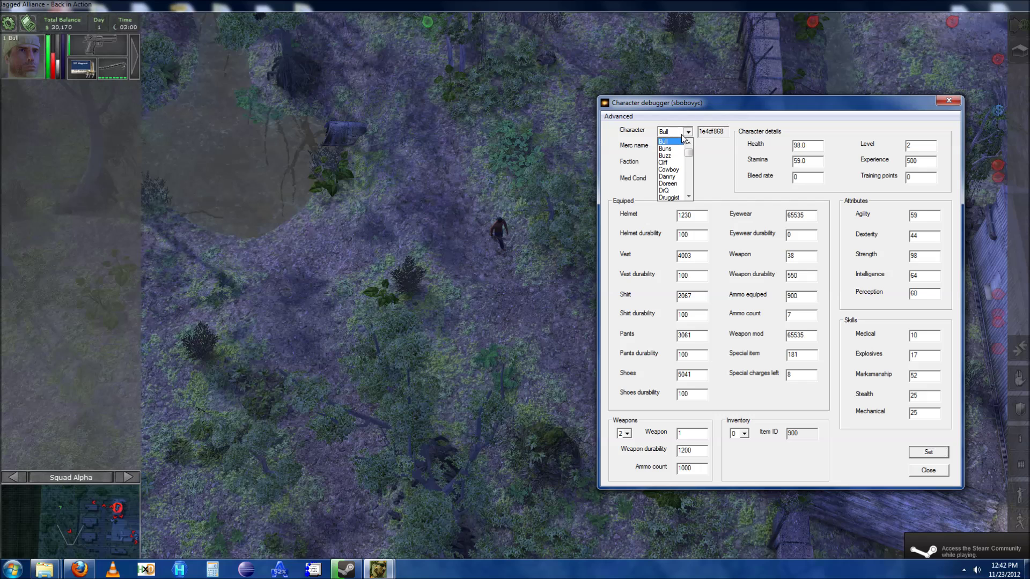
{"action": "scroll", "coordinate": [689, 157], "scroll_direction": "down", "scroll_amount": 10}
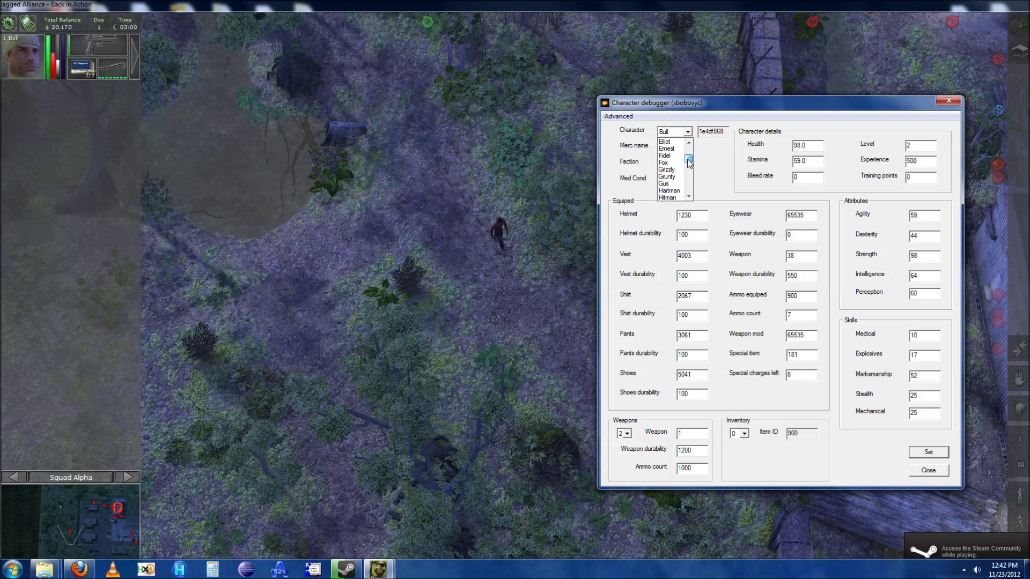
{"action": "left_click", "coordinate": [679, 163]}
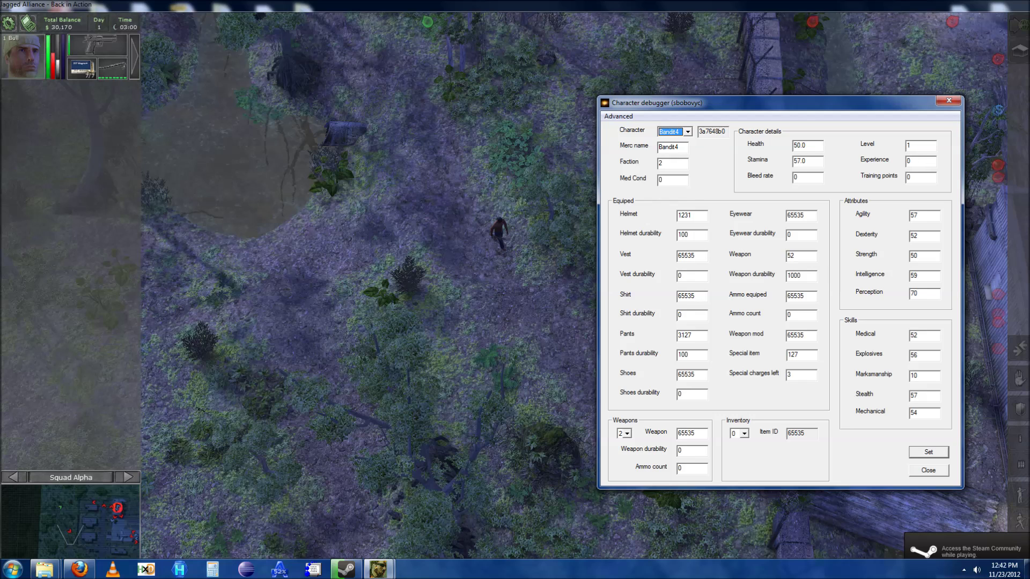
{"action": "left_click", "coordinate": [619, 117]}
{"action": "left_click", "coordinate": [639, 152]}
{"action": "left_click", "coordinate": [949, 100]}
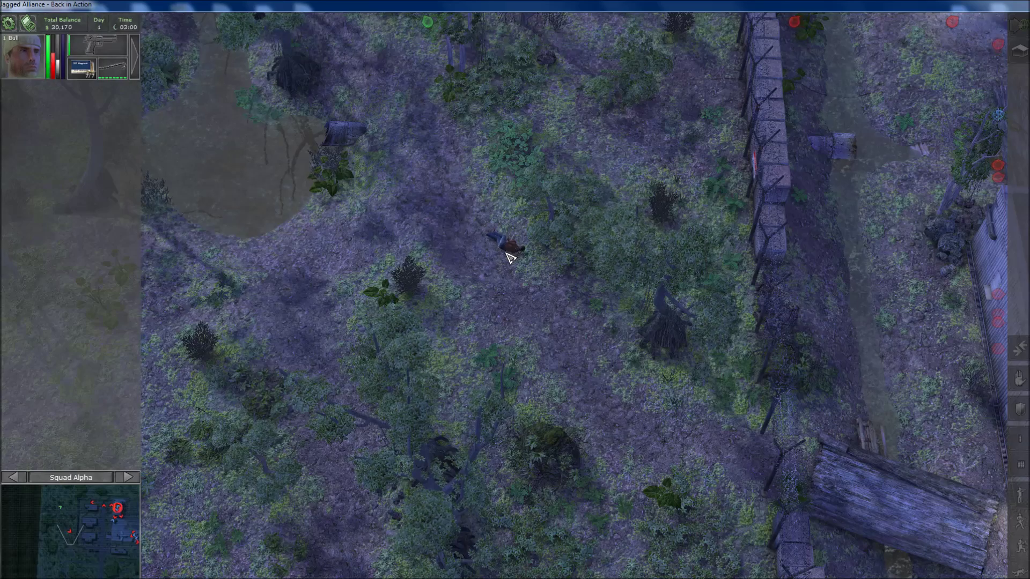
{"action": "scroll", "coordinate": [510, 258], "scroll_direction": "up", "scroll_amount": 1}
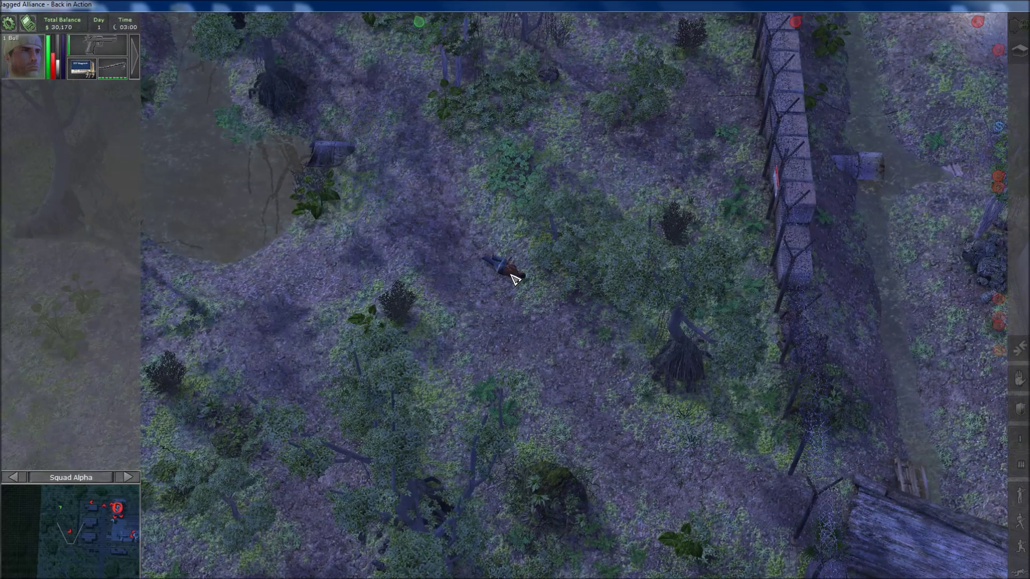
Reopen the Character debugger, heal Bandit4 with the advanced character action, and close the debugger
{"action": "key", "text": "F7"}
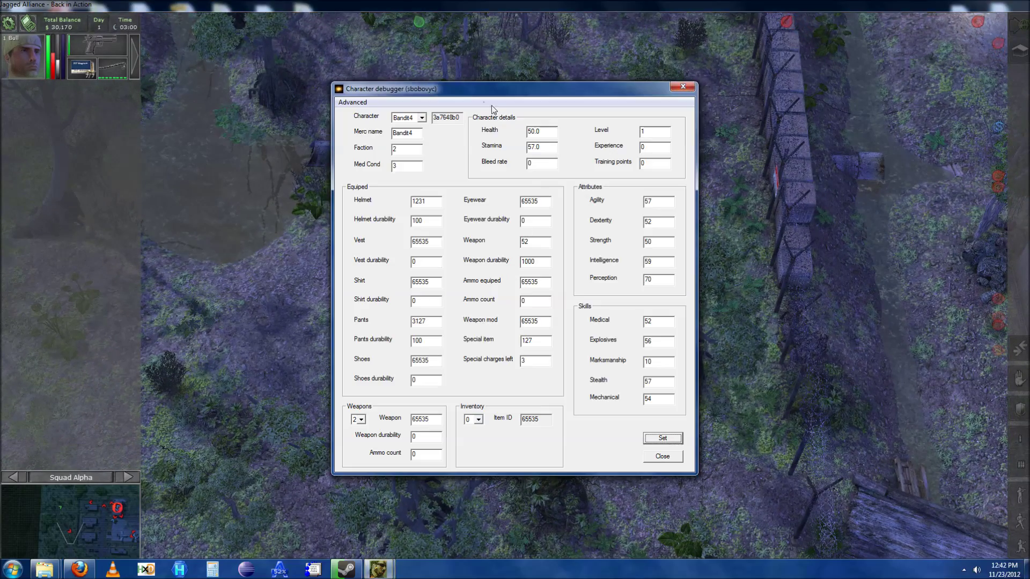
{"action": "left_click_drag", "start_coordinate": [475, 95], "coordinate": [738, 95]}
{"action": "left_click", "coordinate": [617, 99]}
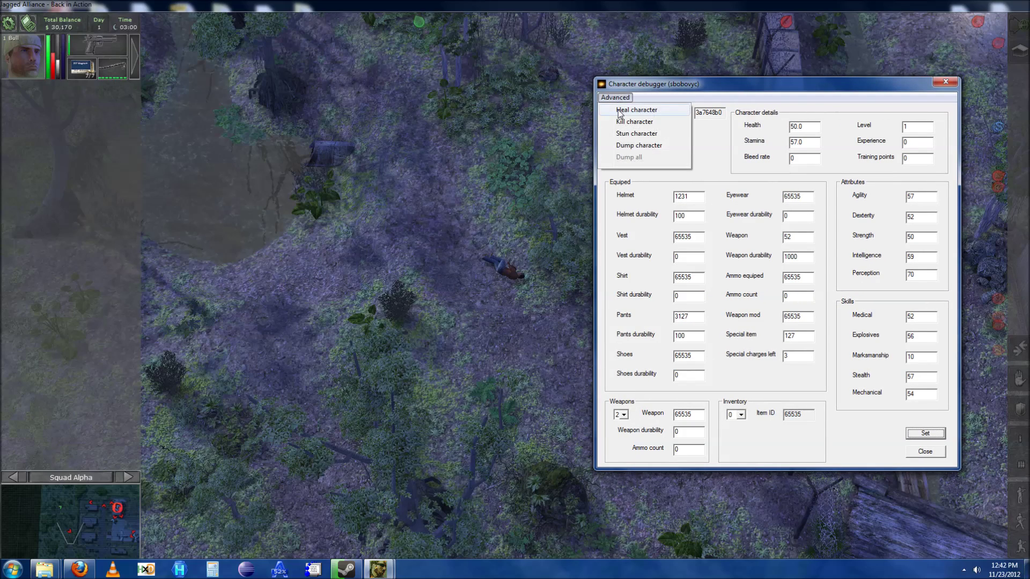
{"action": "left_click", "coordinate": [622, 110]}
{"action": "left_click", "coordinate": [938, 85]}
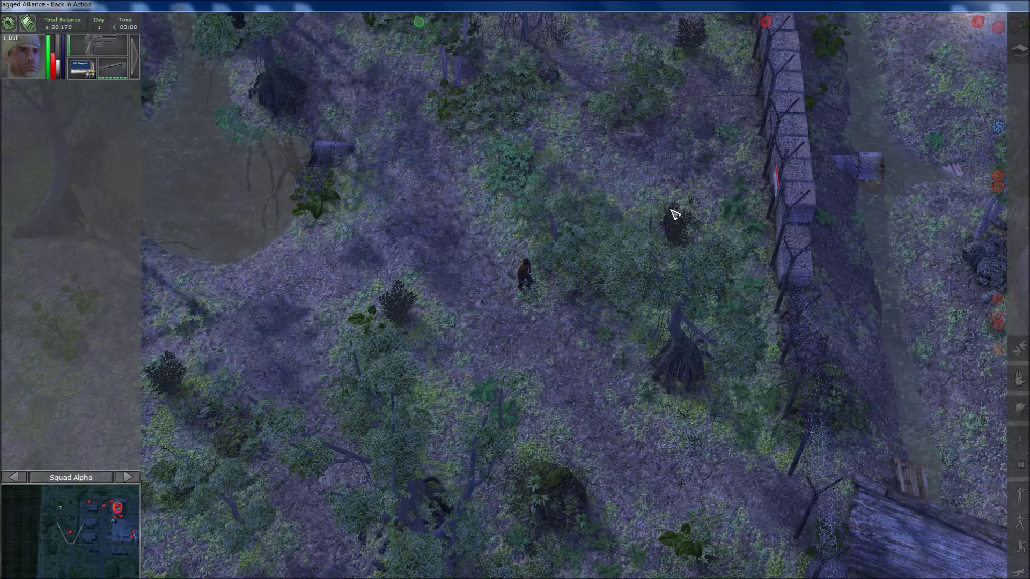
Bring the Character debugger back up, kill Bandit4 with the advanced character action, and close the debugger
{"action": "key", "text": "F7"}
{"action": "left_click_drag", "start_coordinate": [502, 97], "coordinate": [820, 124]}
{"action": "left_click", "coordinate": [670, 130]}
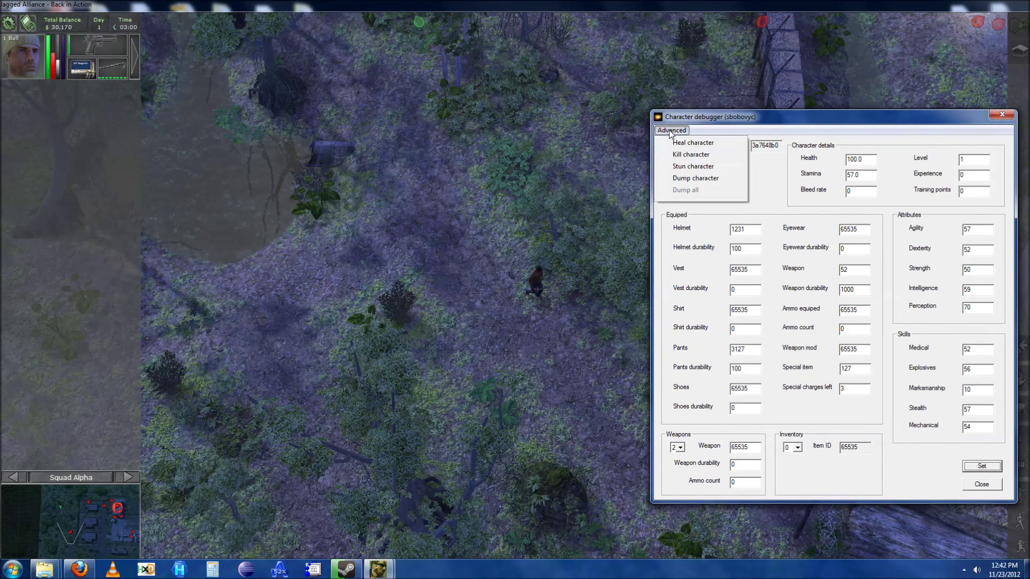
{"action": "left_click", "coordinate": [690, 155]}
{"action": "left_click", "coordinate": [1001, 114]}
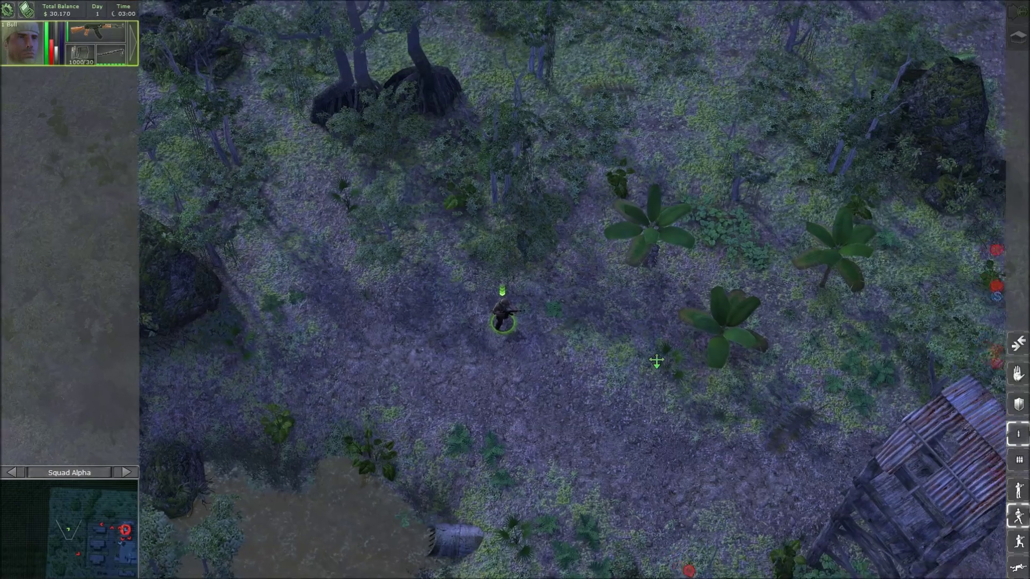
Inspect Bull's character details and inventory, and close the window
{"action": "left_click_drag", "start_coordinate": [656, 361], "coordinate": [634, 354]}
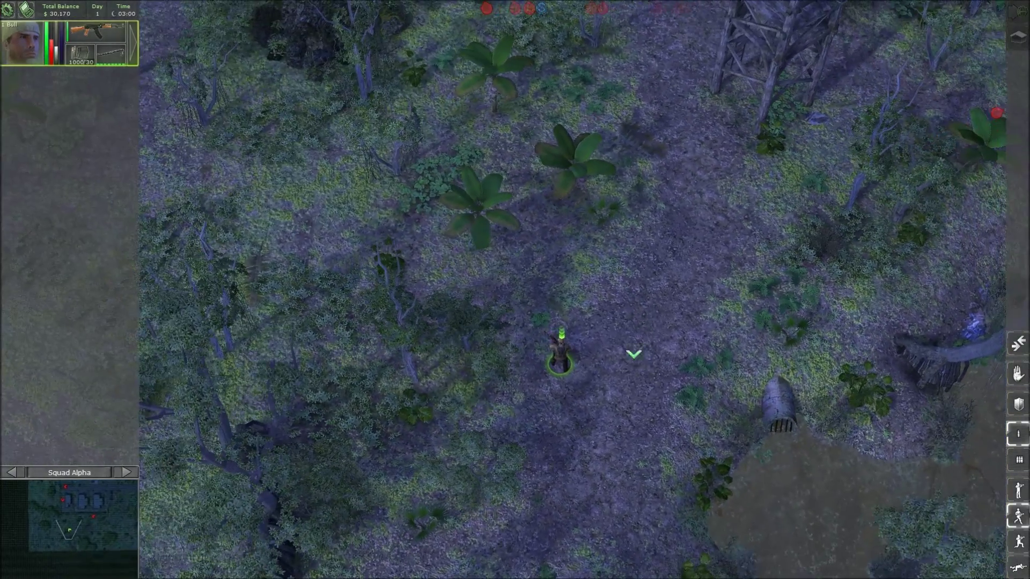
{"action": "key", "text": "i"}
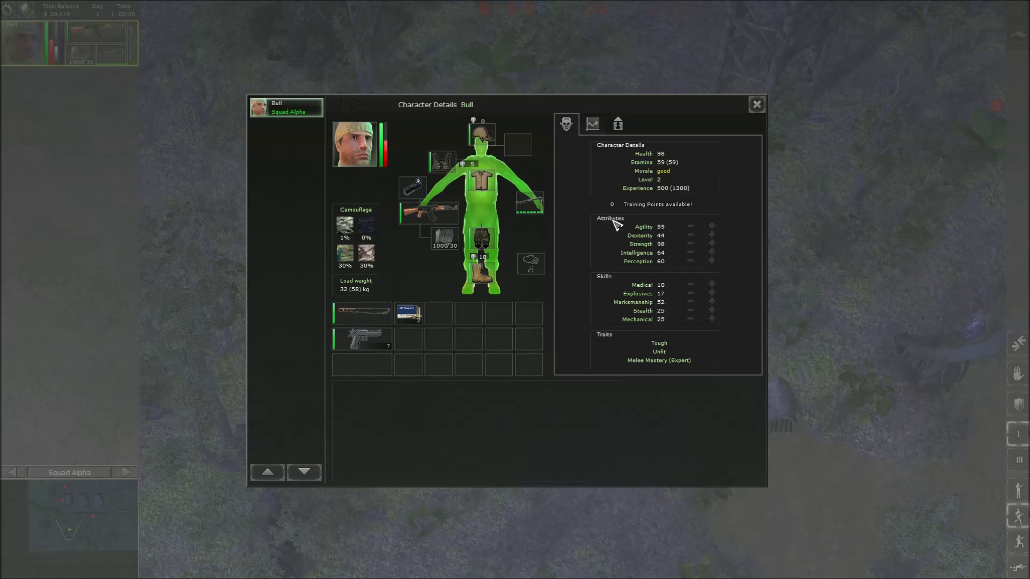
{"action": "left_click", "coordinate": [756, 105]}
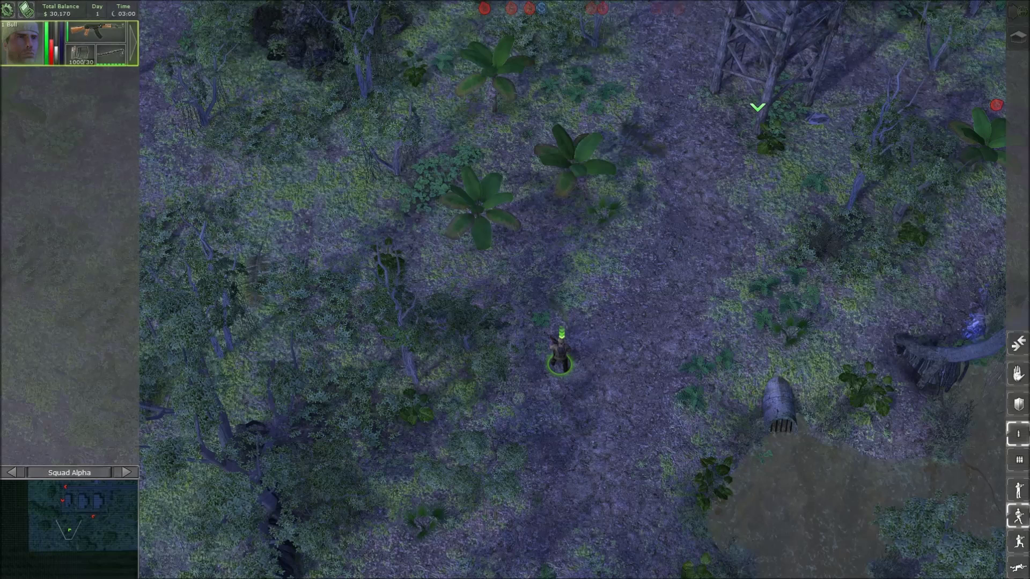
Send Bull up the dirt path toward the wooden watchtower and survey the area along the fence for enemies
{"action": "left_click", "coordinate": [657, 209]}
{"action": "key", "text": "w"}
{"action": "left_click", "coordinate": [594, 265]}
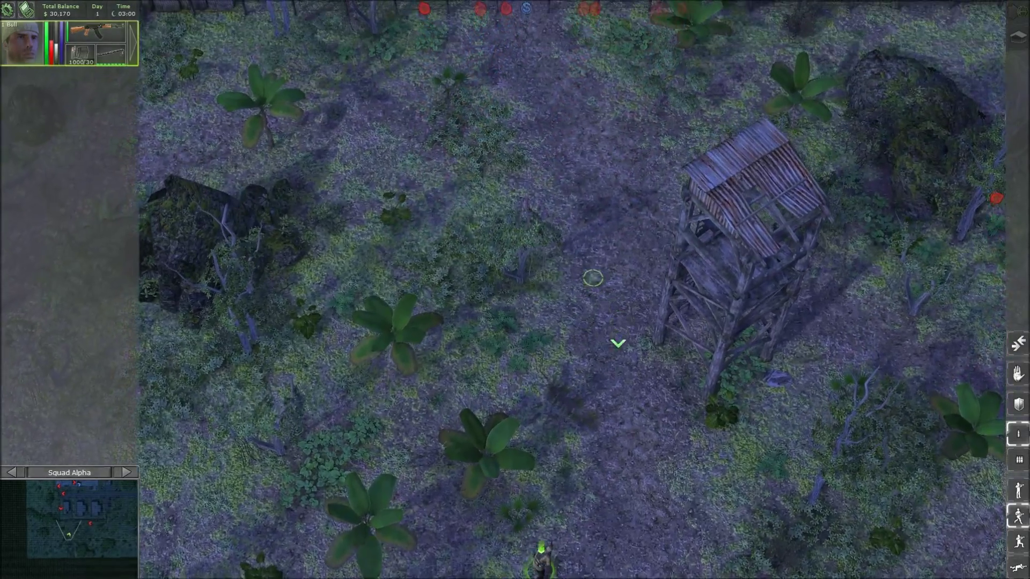
{"action": "key", "text": "w"}
{"action": "key", "text": "d"}
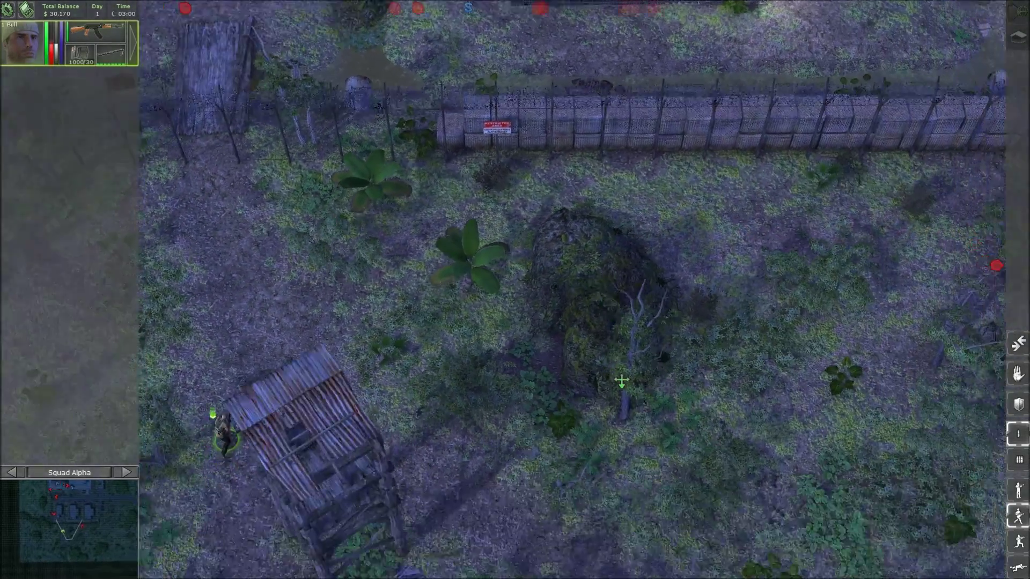
{"action": "key", "text": "s"}
{"action": "key", "text": "d"}
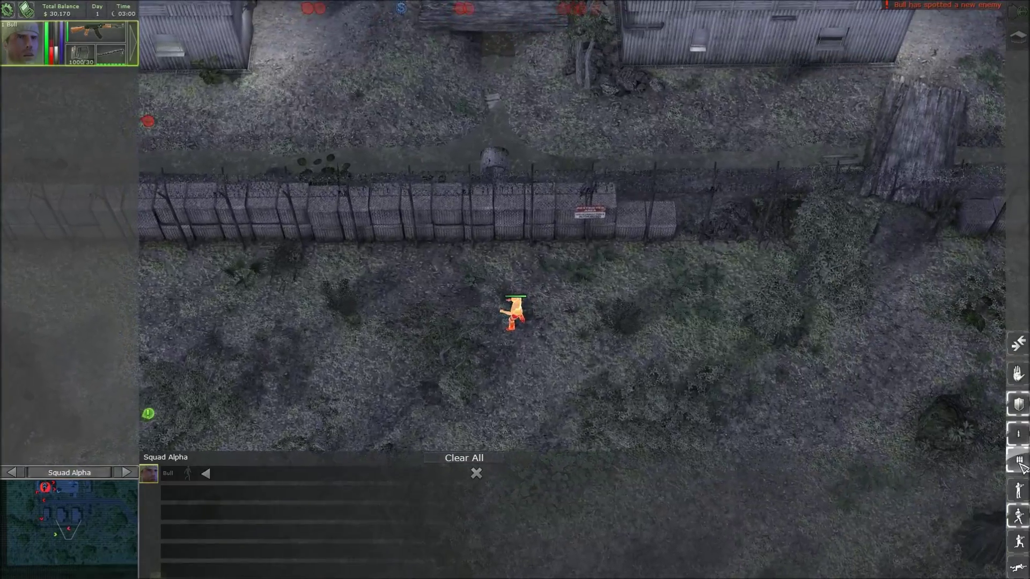
Queue a switch to burst fire for Bull while the game is paused, and resume the action
{"action": "left_click", "coordinate": [1022, 466]}
{"action": "key", "text": "s"}
{"action": "key", "text": "a"}
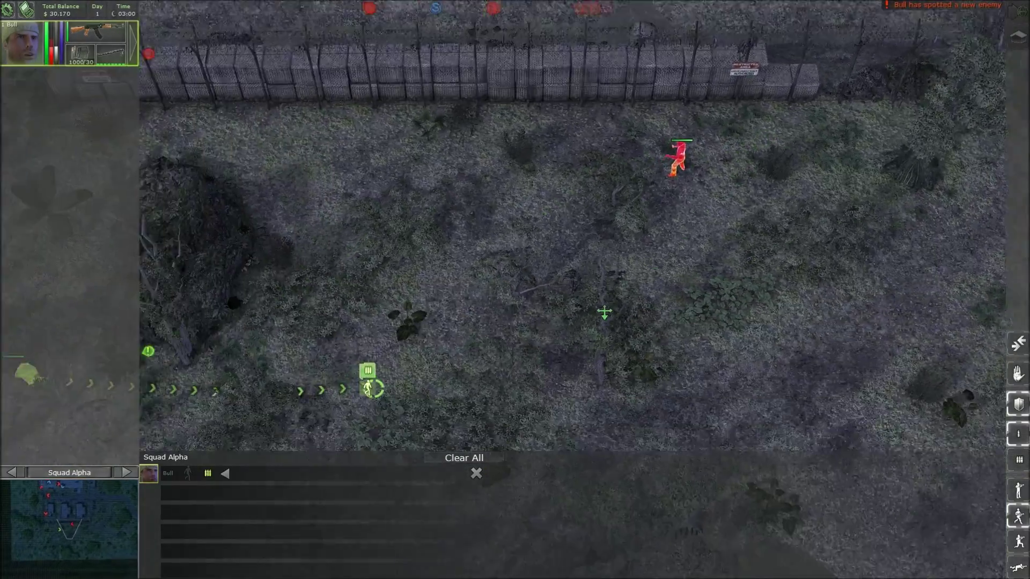
{"action": "key", "text": "space"}
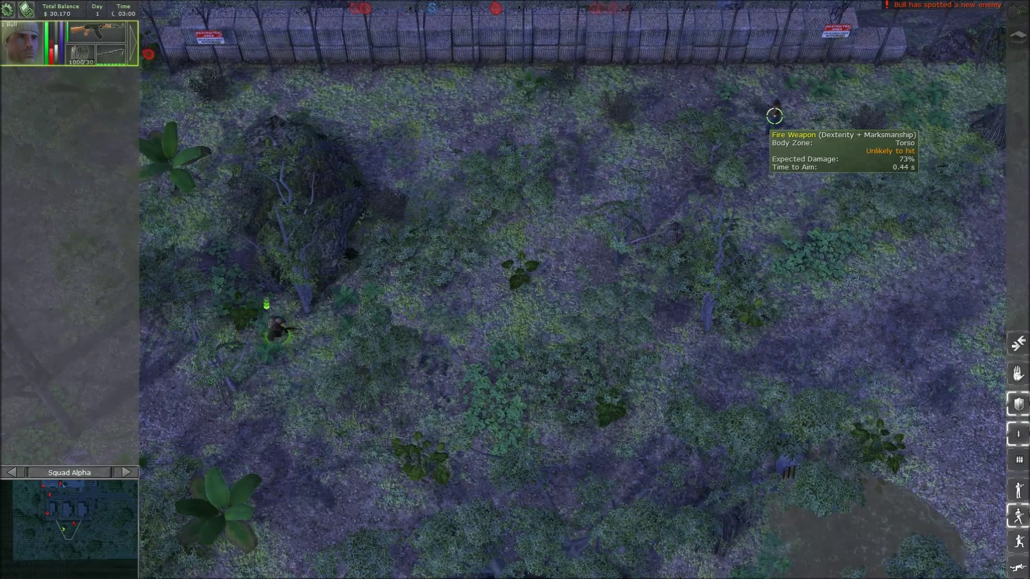
Have Bull fire the weapon at the torso of the enemy near the fence
{"action": "left_click", "coordinate": [774, 116]}
{"action": "left_click", "coordinate": [774, 115]}
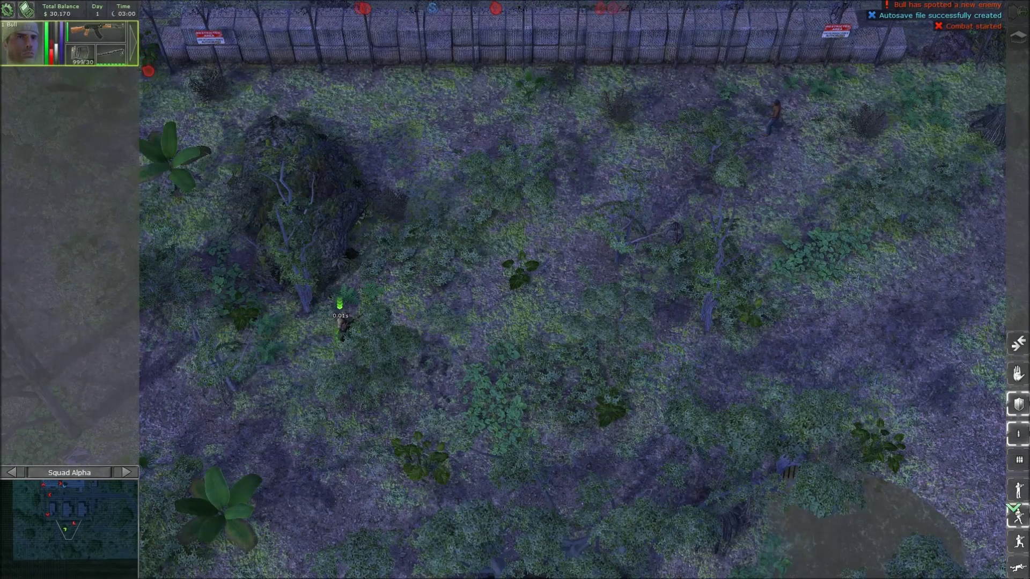
{"action": "left_click", "coordinate": [777, 120]}
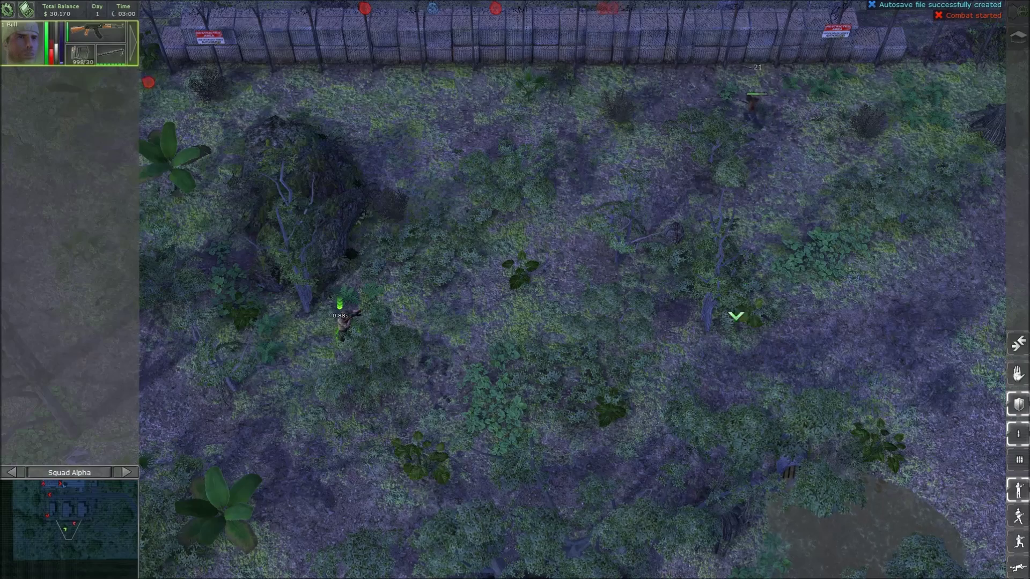